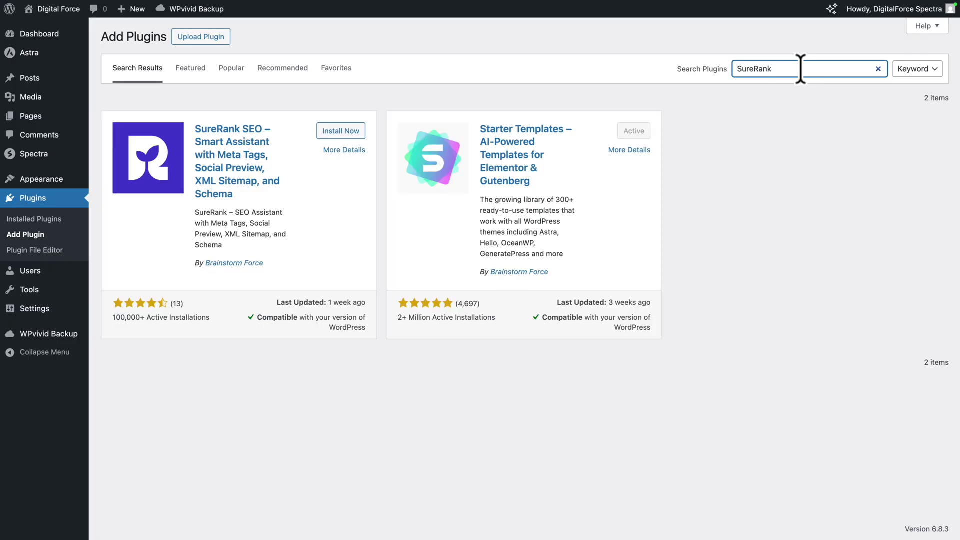
Install and activate the SureRank SEO plugin, then begin its guided setup
click(341, 131)
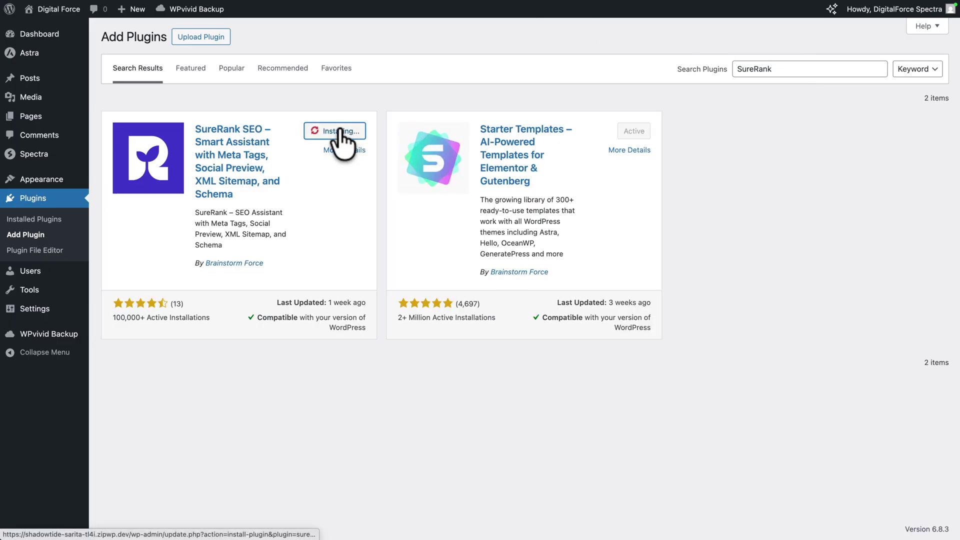
click(340, 131)
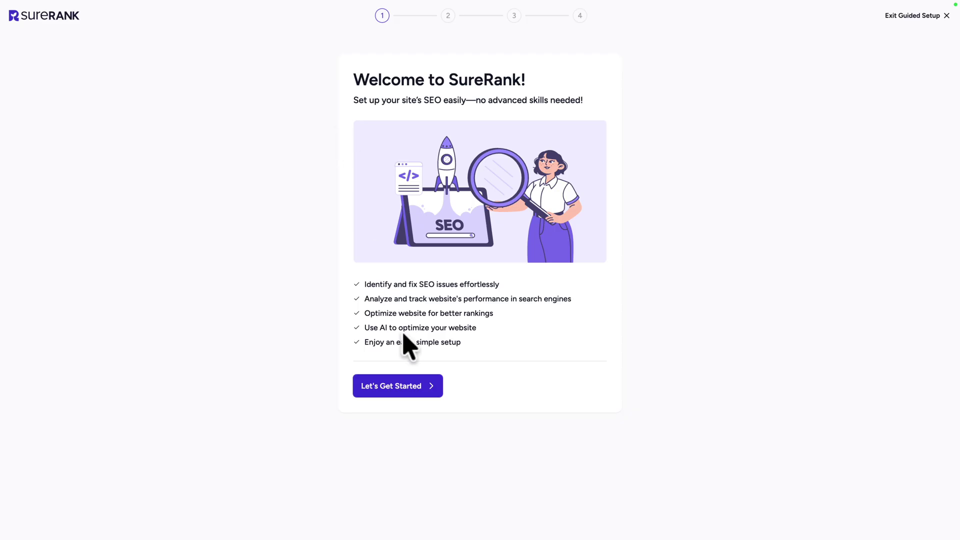
click(401, 386)
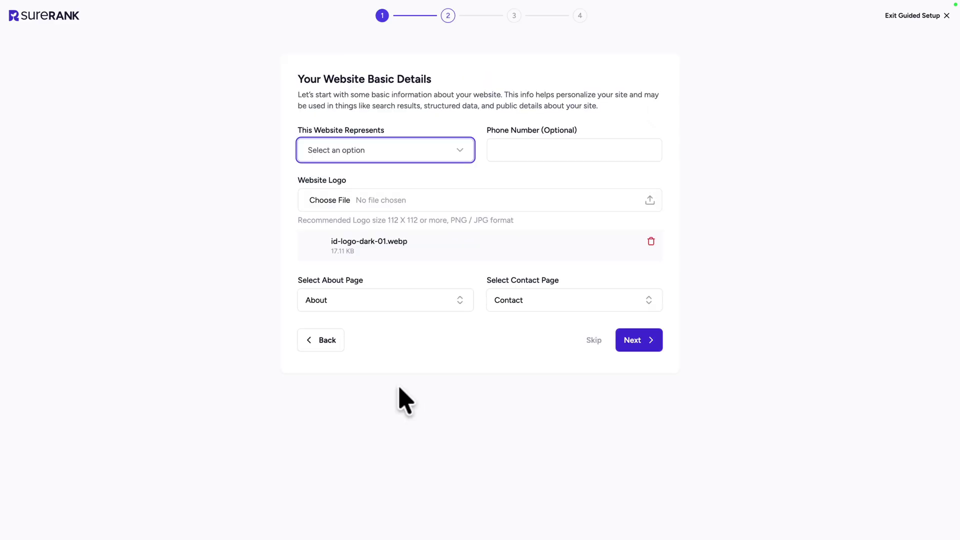
Set the website to represent an Organization and choose id-logo-dark-01.webp from the media library as its logo
click(359, 150)
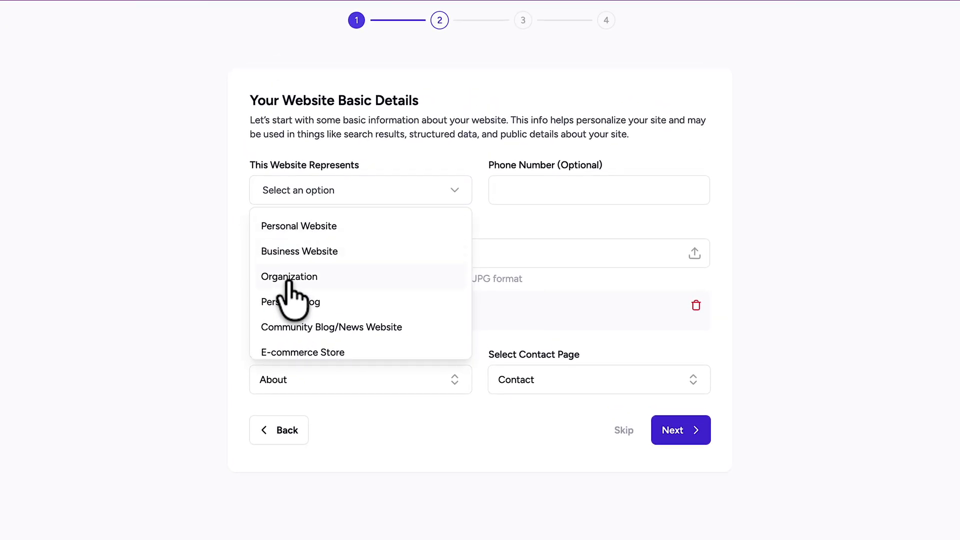
click(287, 279)
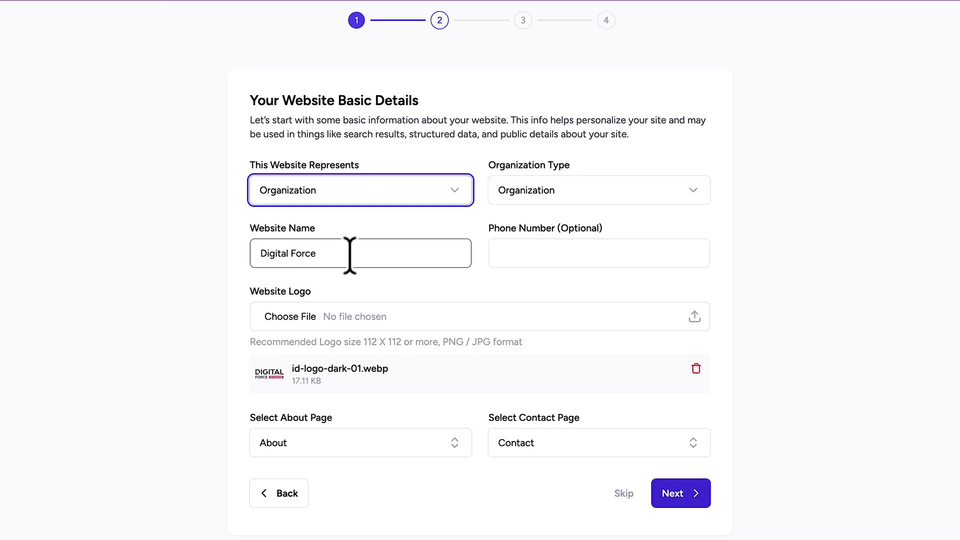
click(314, 331)
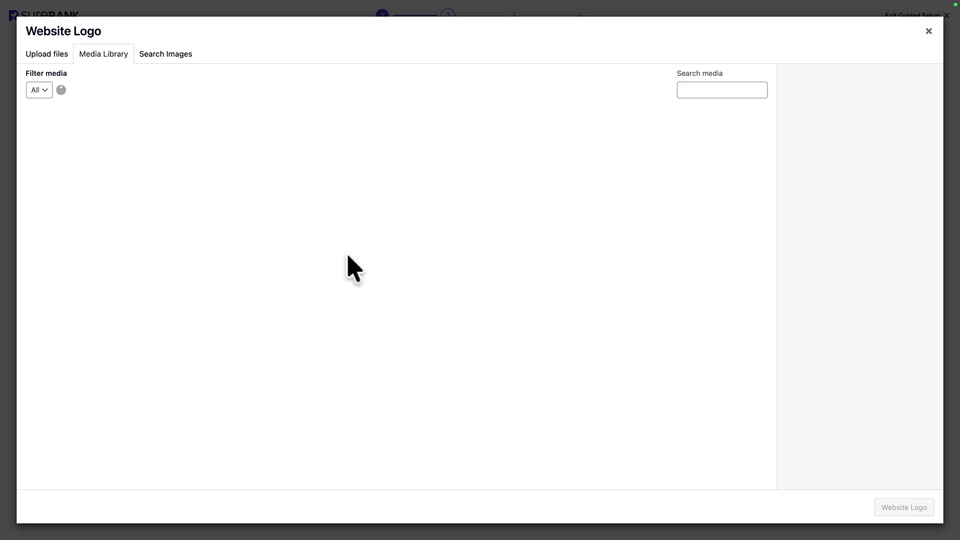
click(642, 332)
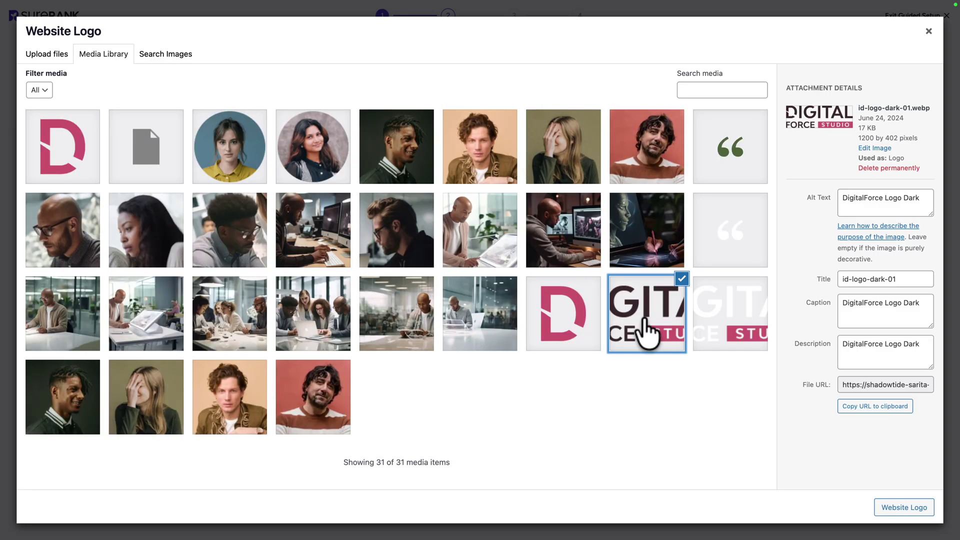
click(905, 507)
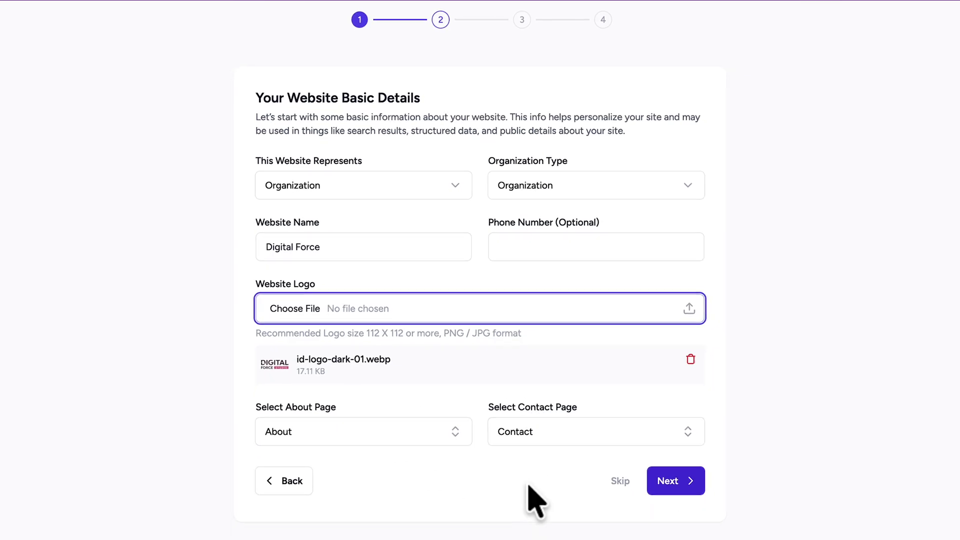
Check the About page options, then confirm the website's basic details and its social profile links
click(411, 435)
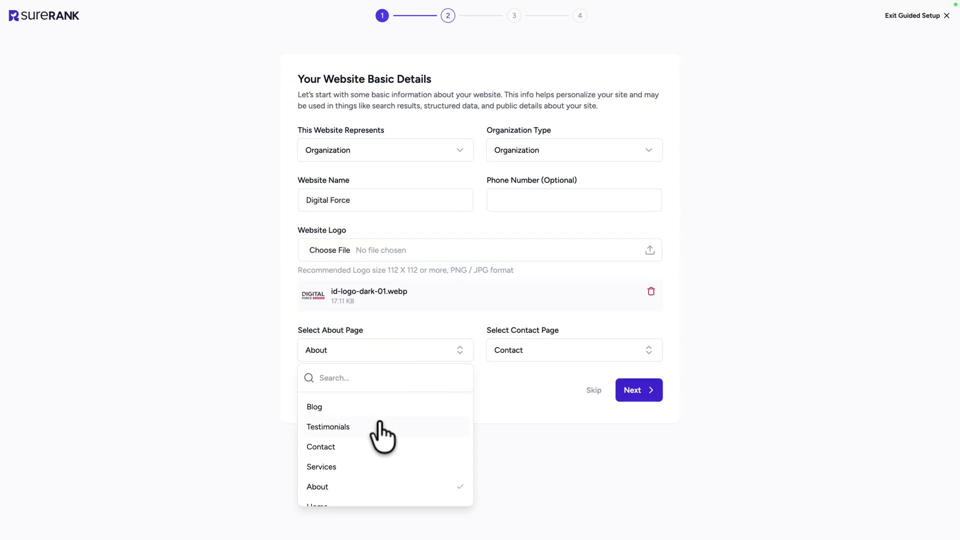
click(501, 394)
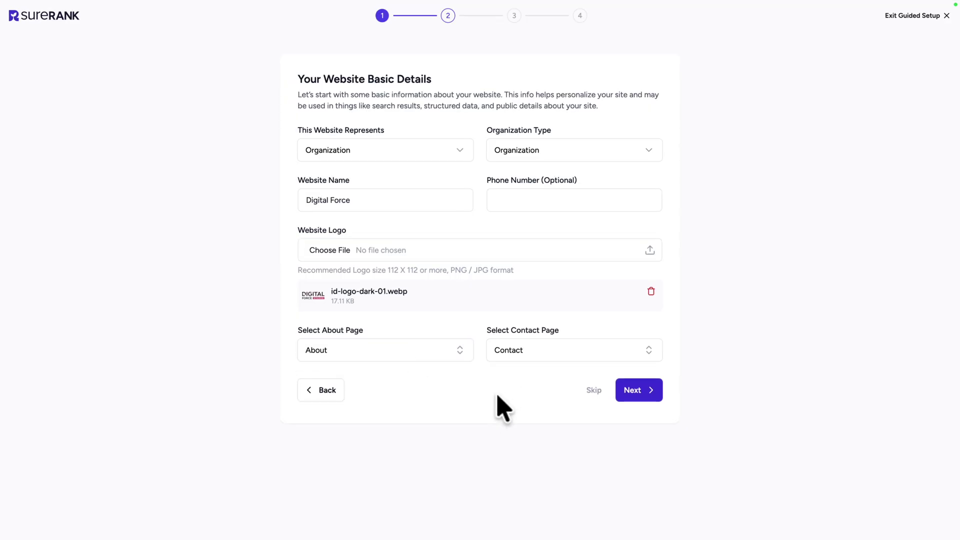
click(634, 392)
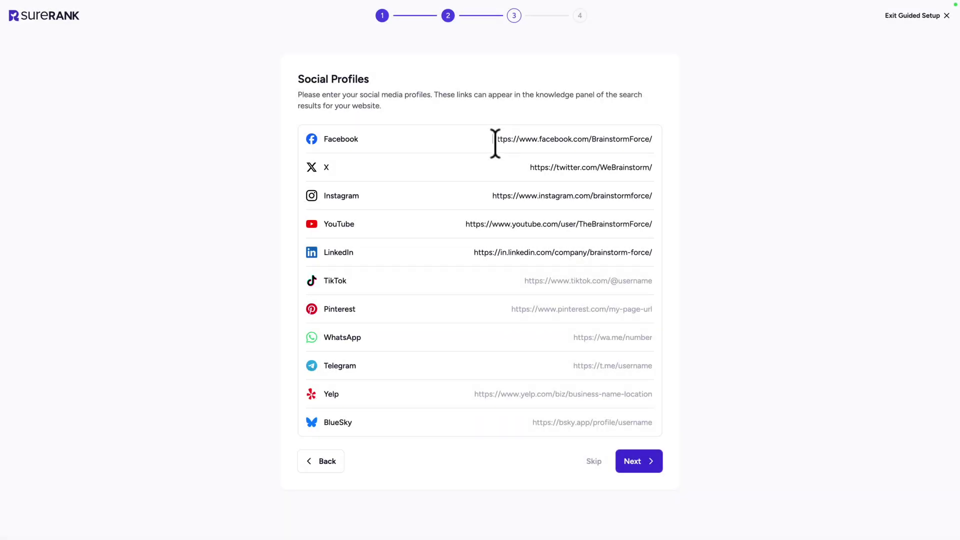
click(640, 465)
Complete the contact's name fields, opt in to SEO issue notifications, and finish the guided setup to reach the SureRank dashboard
key(Tab)
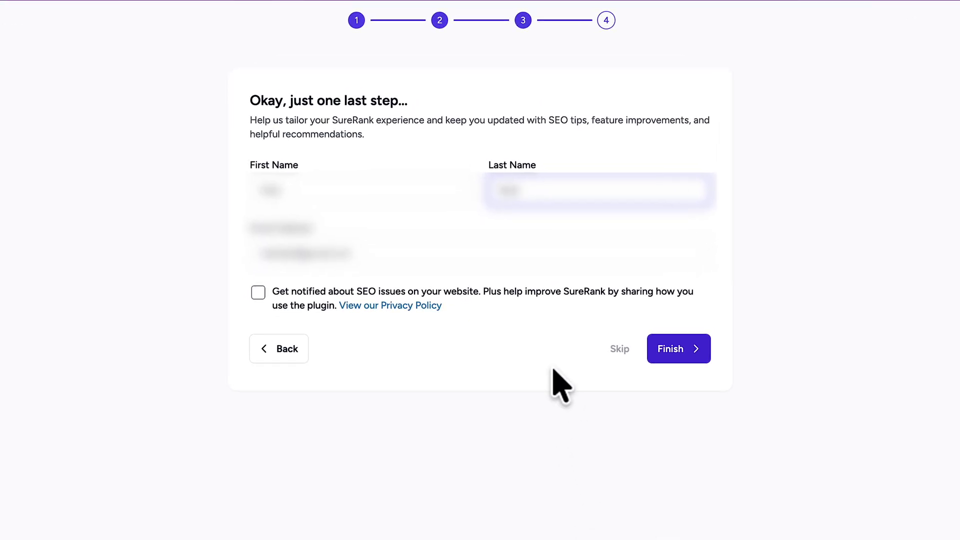
click(259, 293)
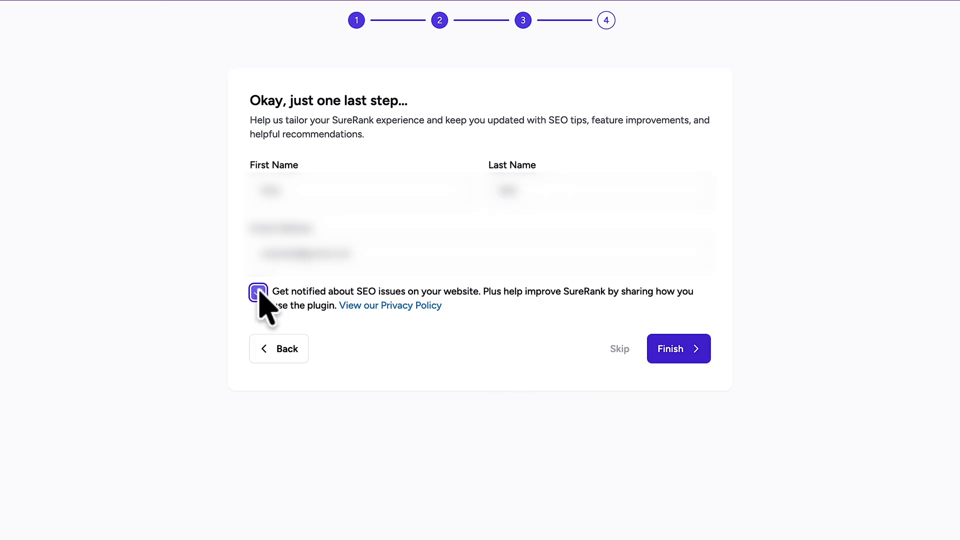
click(671, 349)
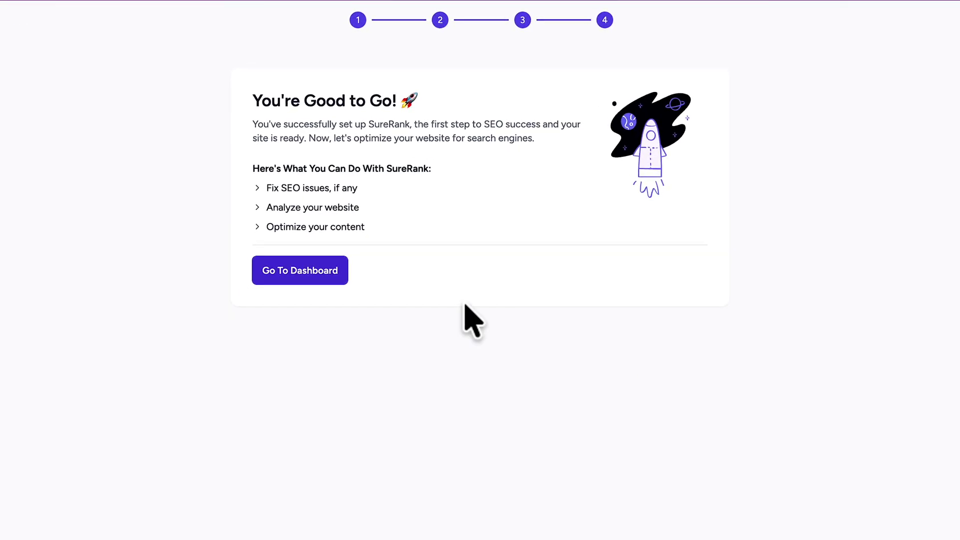
click(316, 279)
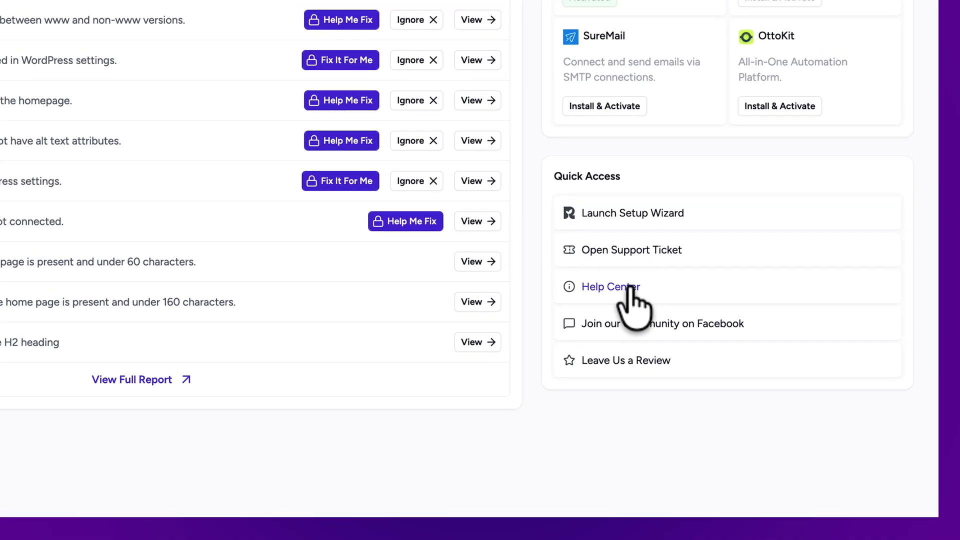
Set img-hor-04.webp from the media library as SureRank's default social image
click(204, 39)
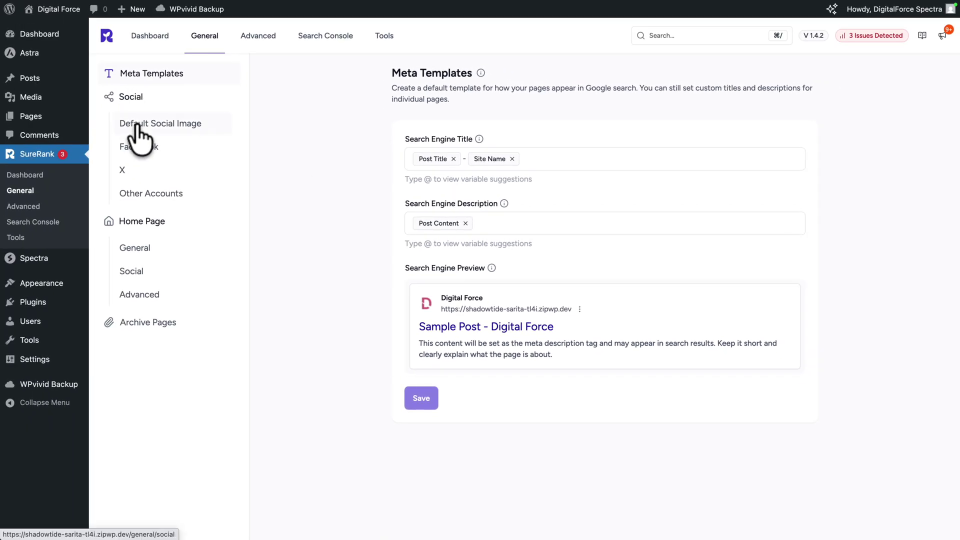
click(161, 126)
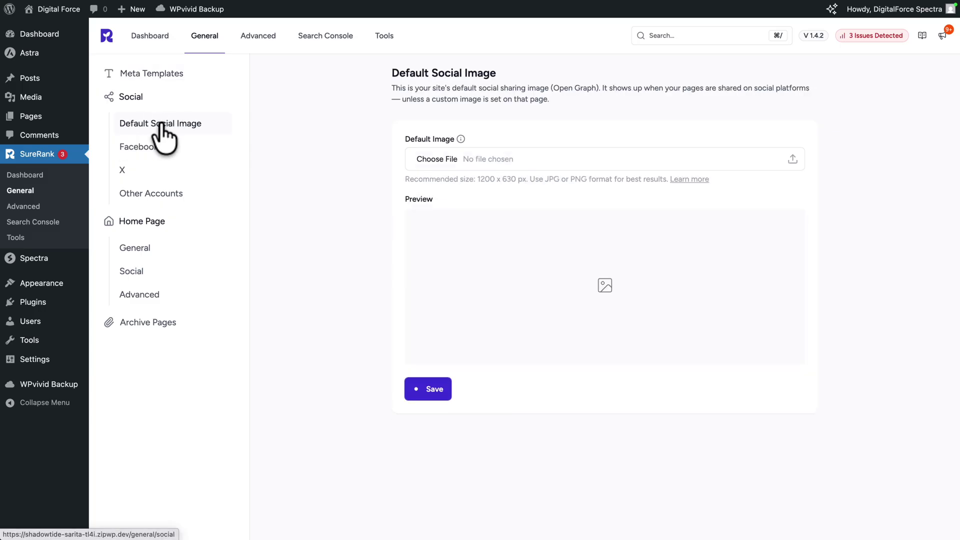
click(444, 160)
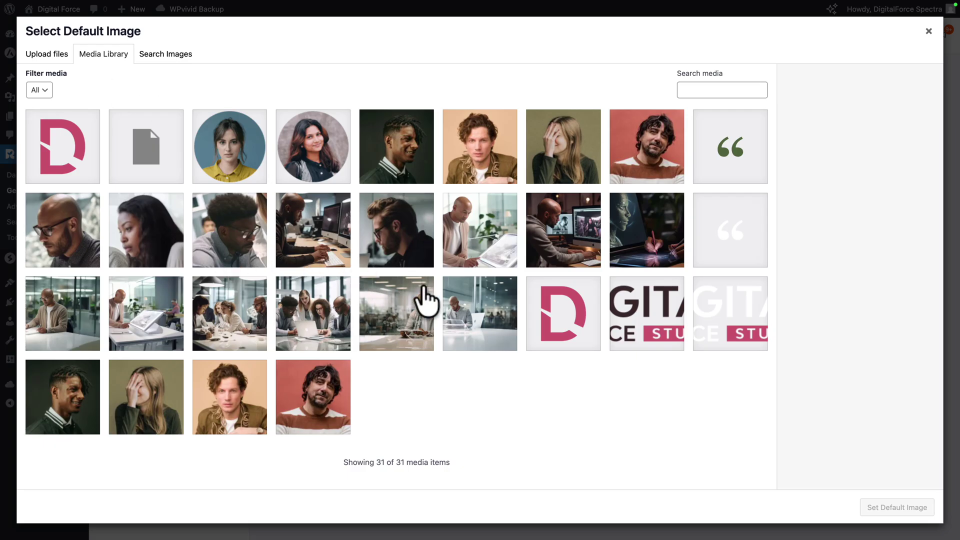
click(228, 325)
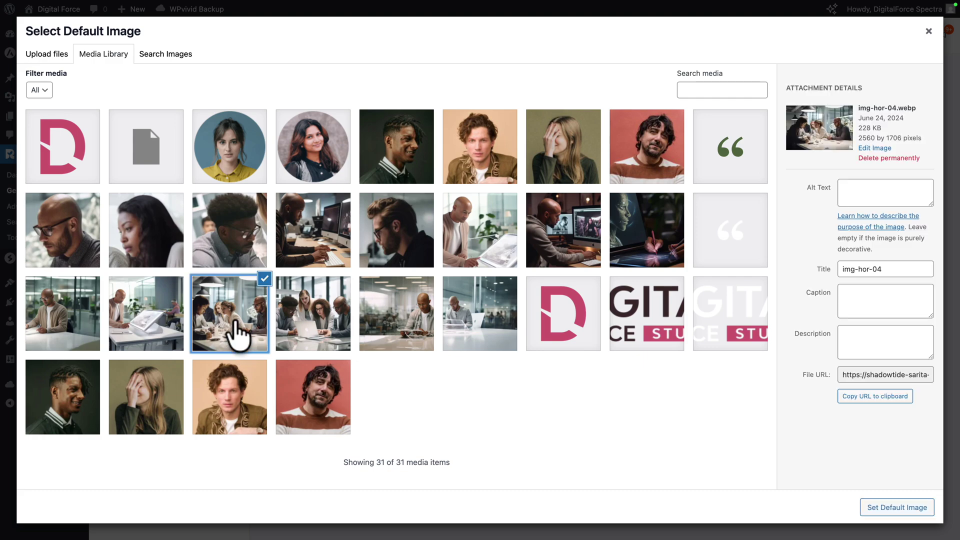
click(897, 510)
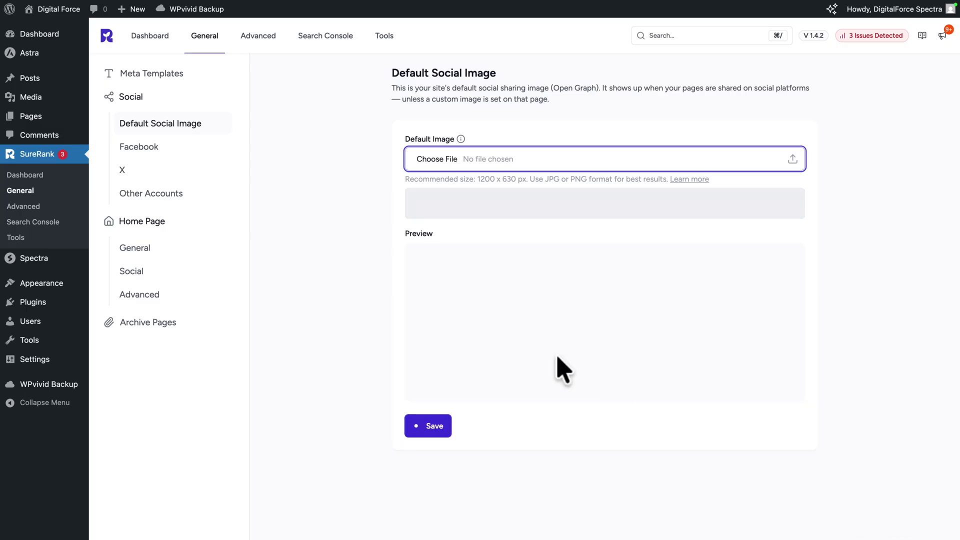
Review SureRank's general settings for Facebook, X, the home page and archive pages
click(140, 160)
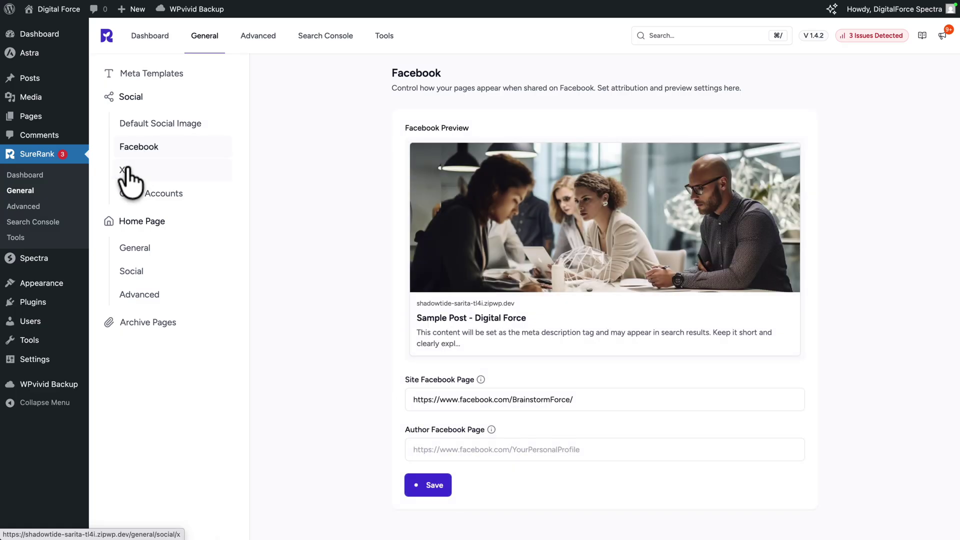
click(126, 174)
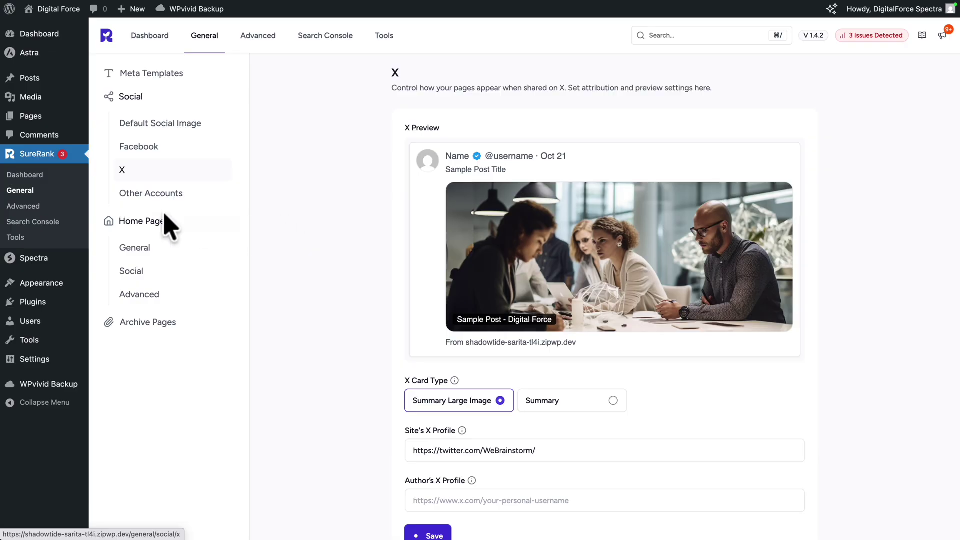
click(141, 242)
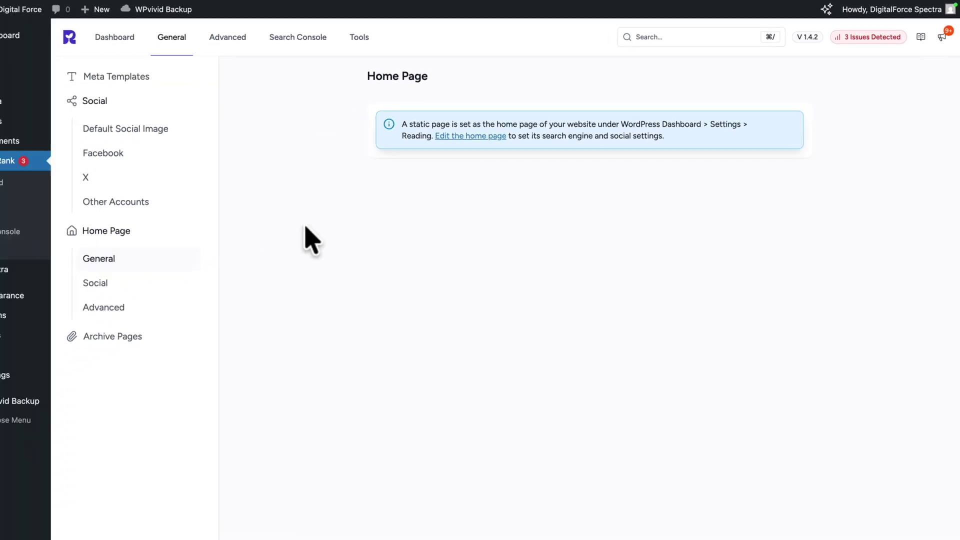
click(109, 337)
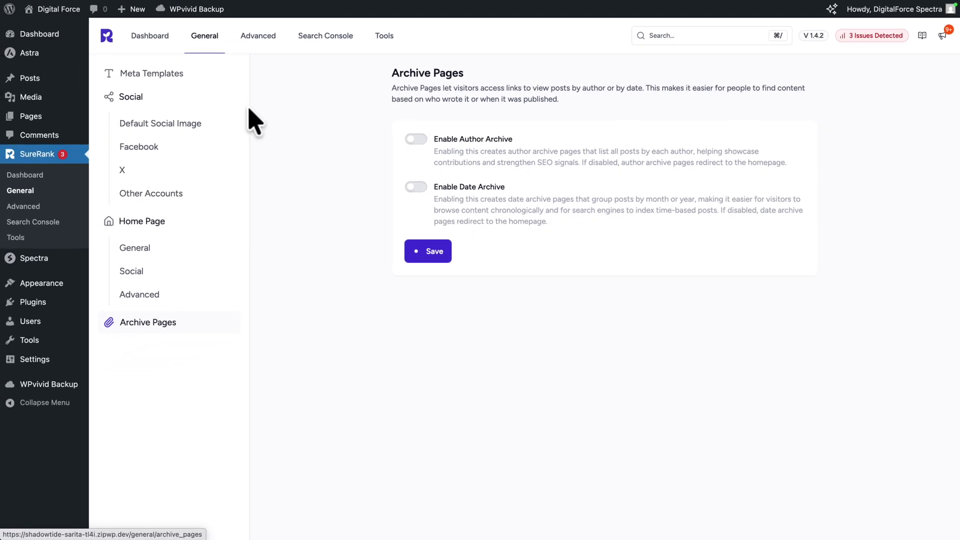
Review SureRank's advanced settings for No Index, No Follow, No Archive, sitemaps and schema
click(258, 49)
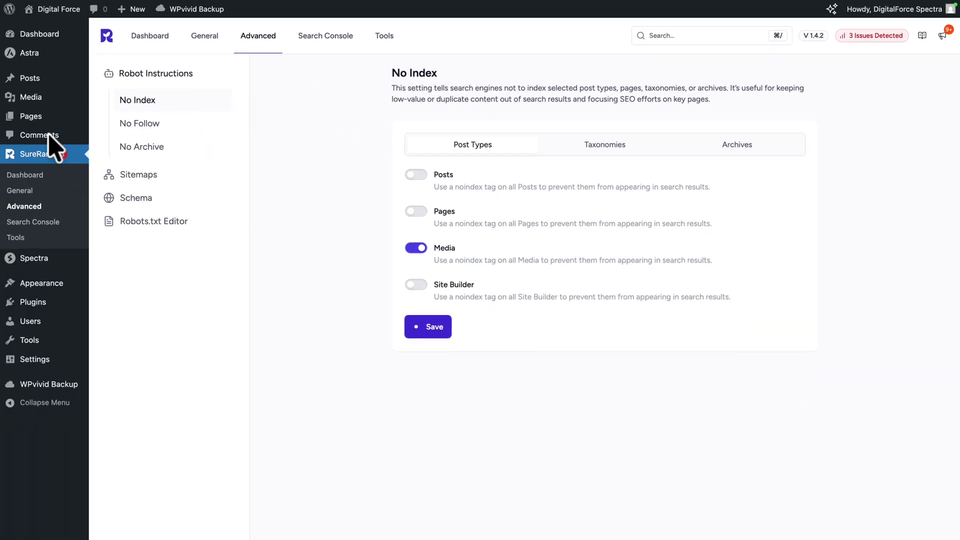
click(136, 129)
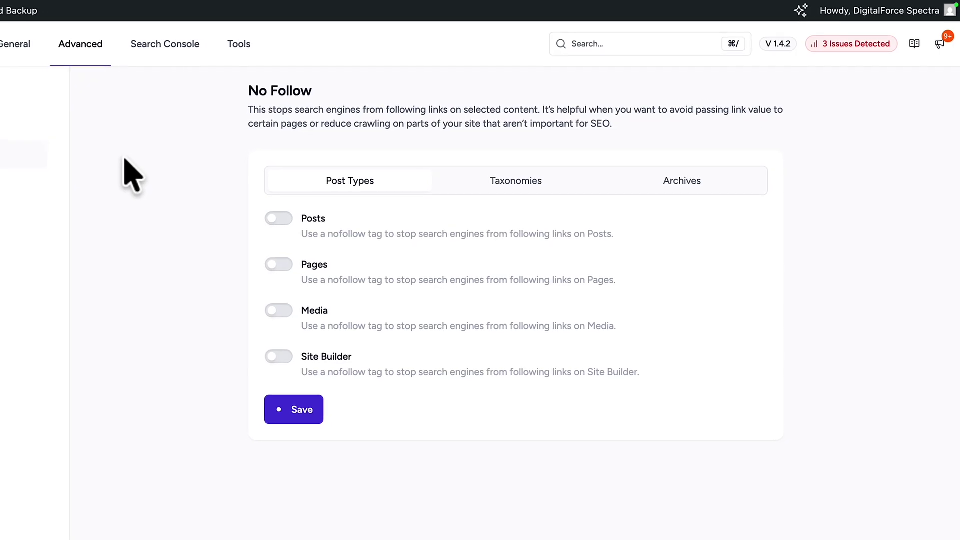
click(150, 147)
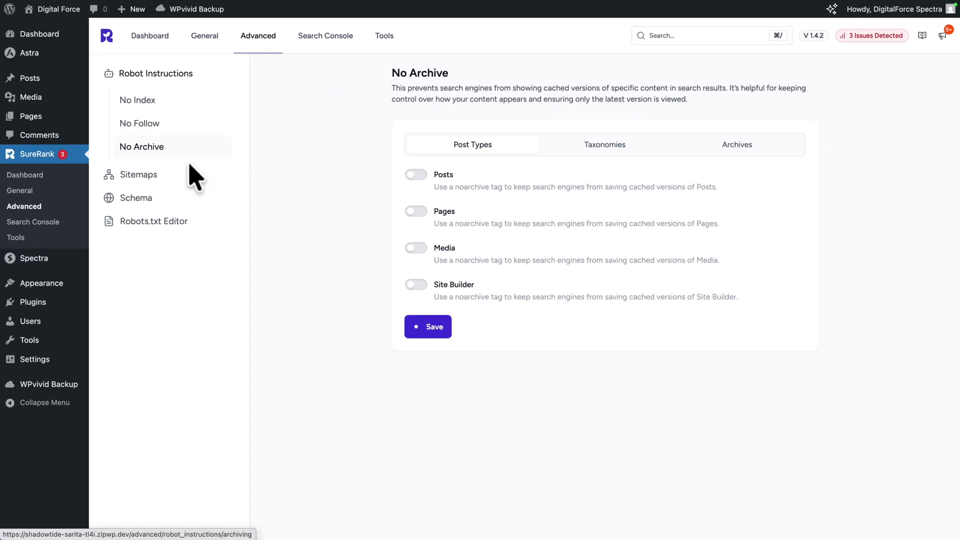
click(150, 176)
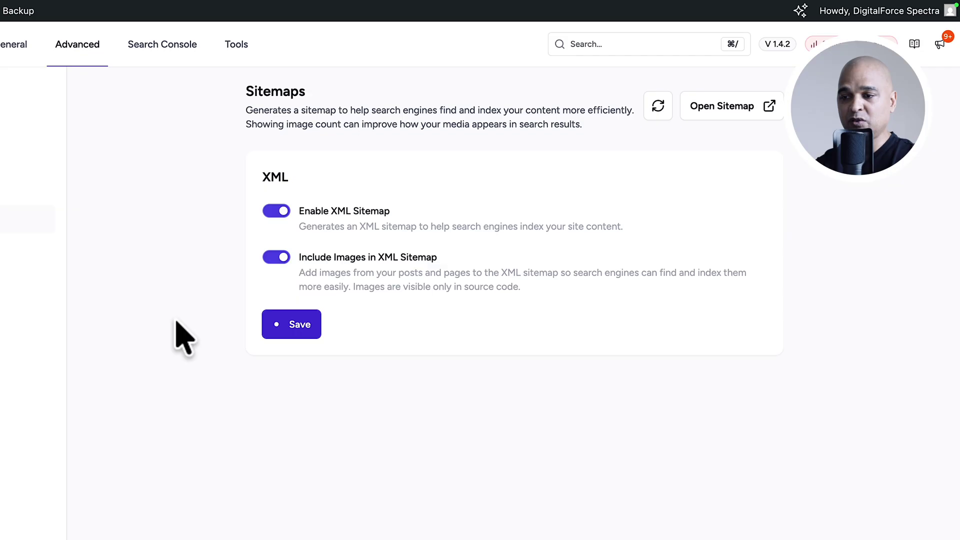
click(152, 199)
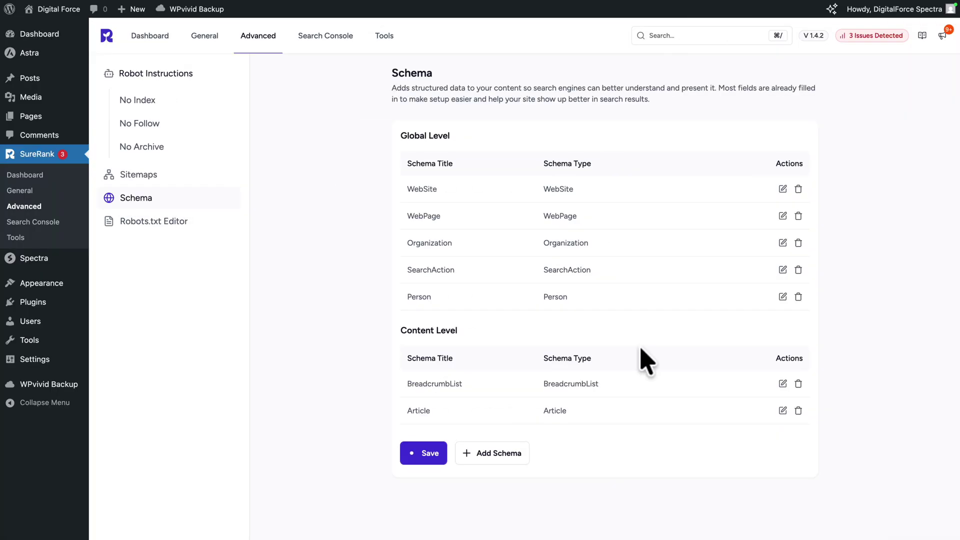
Look over the Search Console page and SureRank's tools for import/export, migration and miscellaneous preferences
click(316, 45)
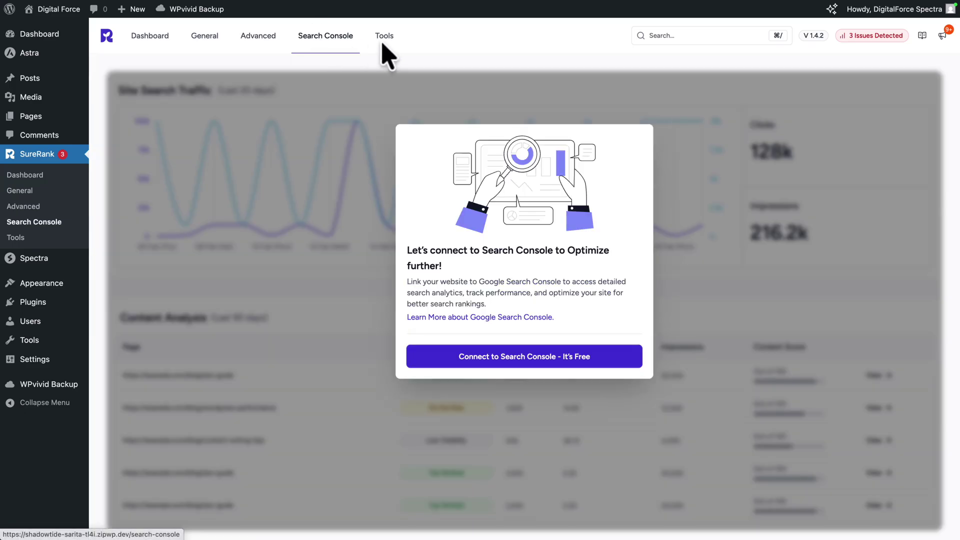
click(386, 41)
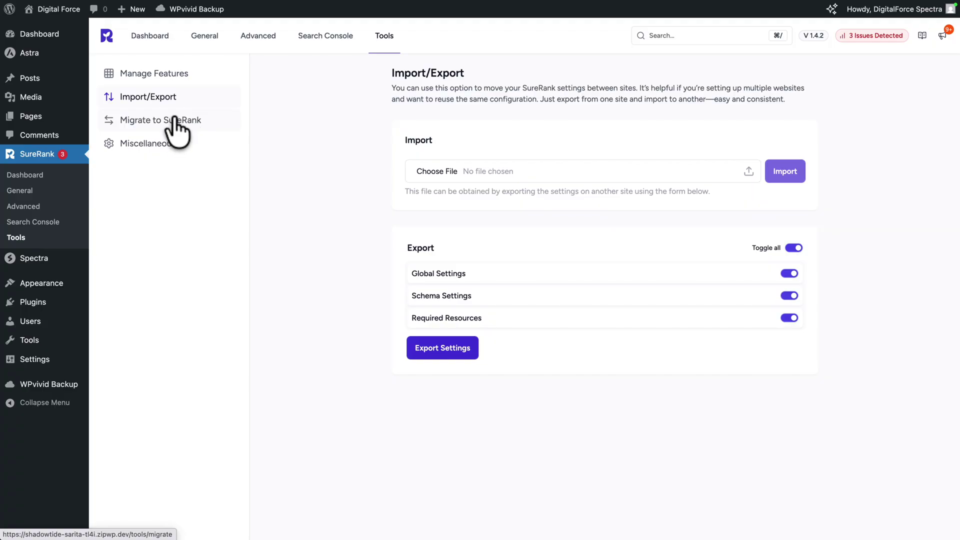
click(170, 120)
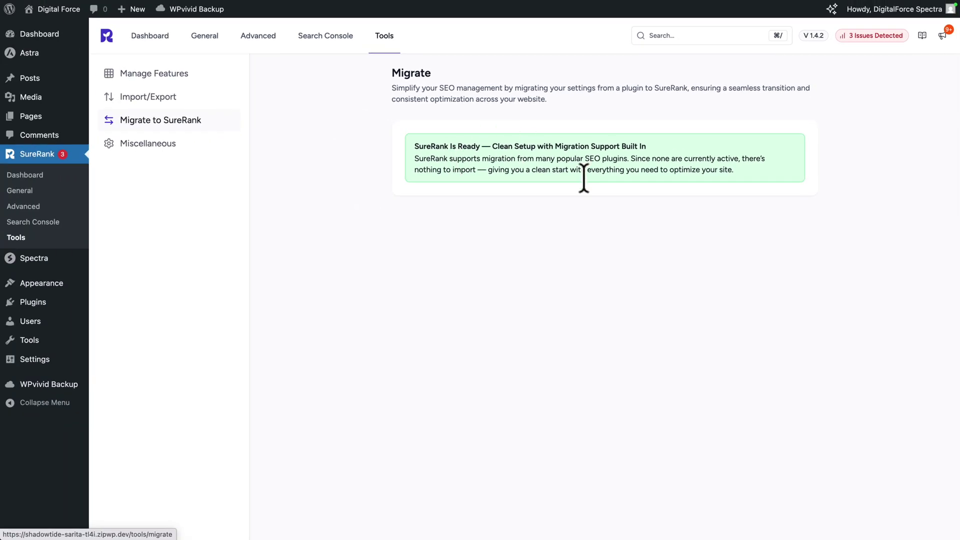
click(166, 146)
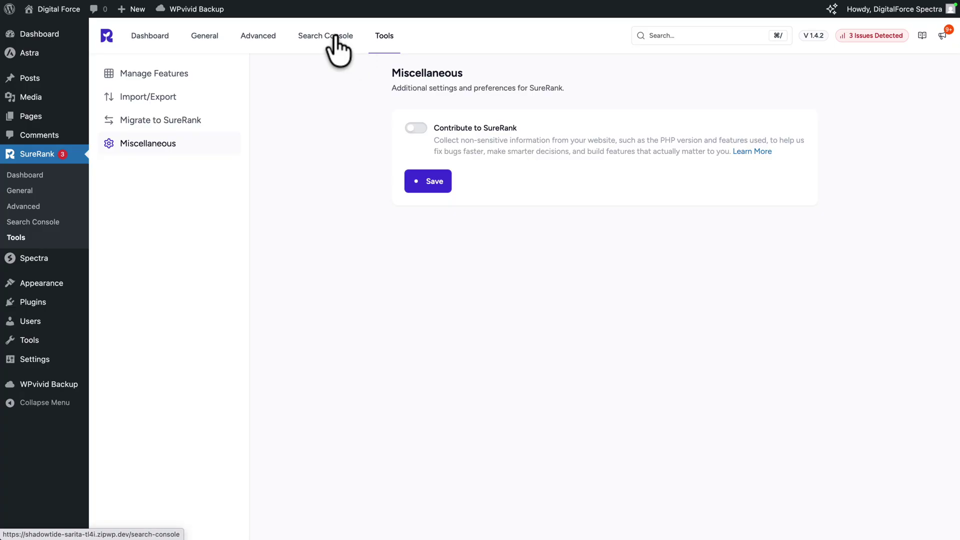
click(332, 38)
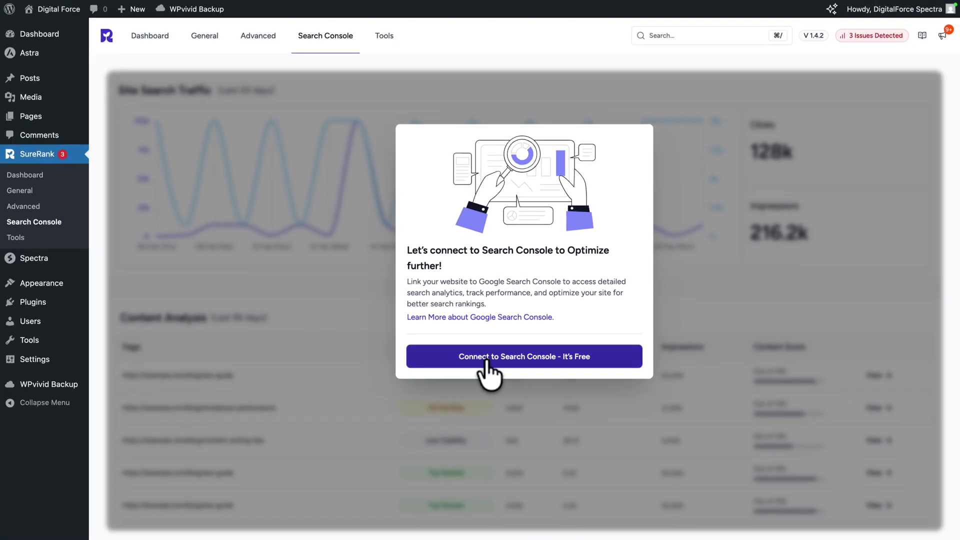
click(484, 364)
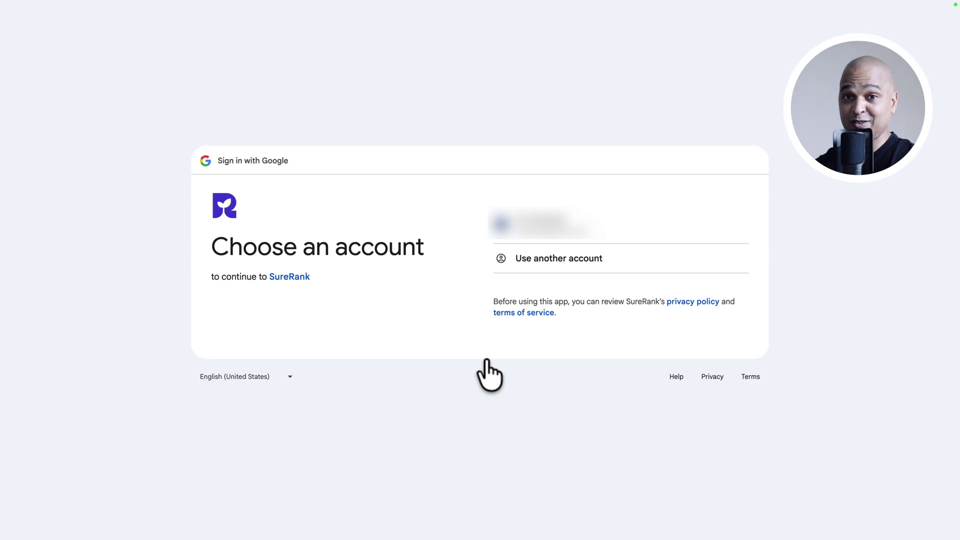
click(541, 233)
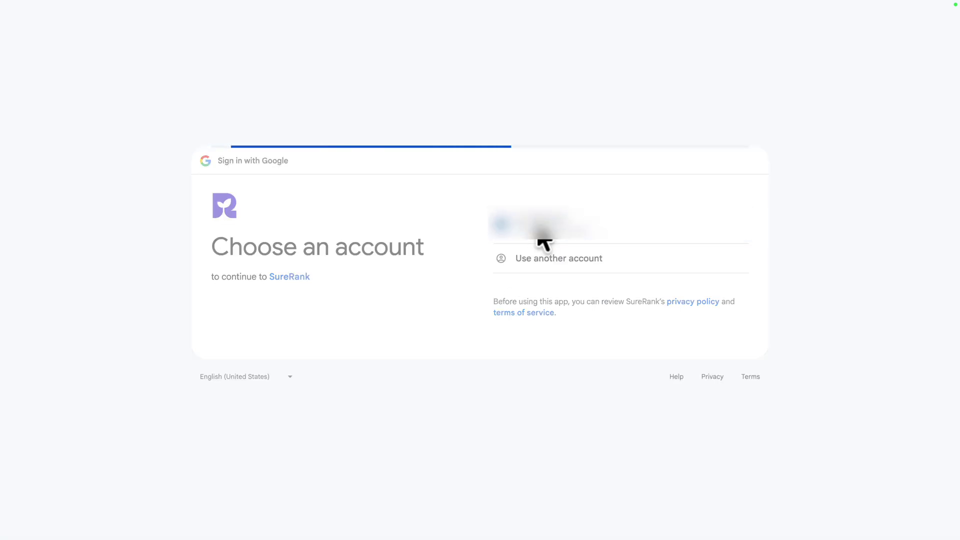
click(658, 331)
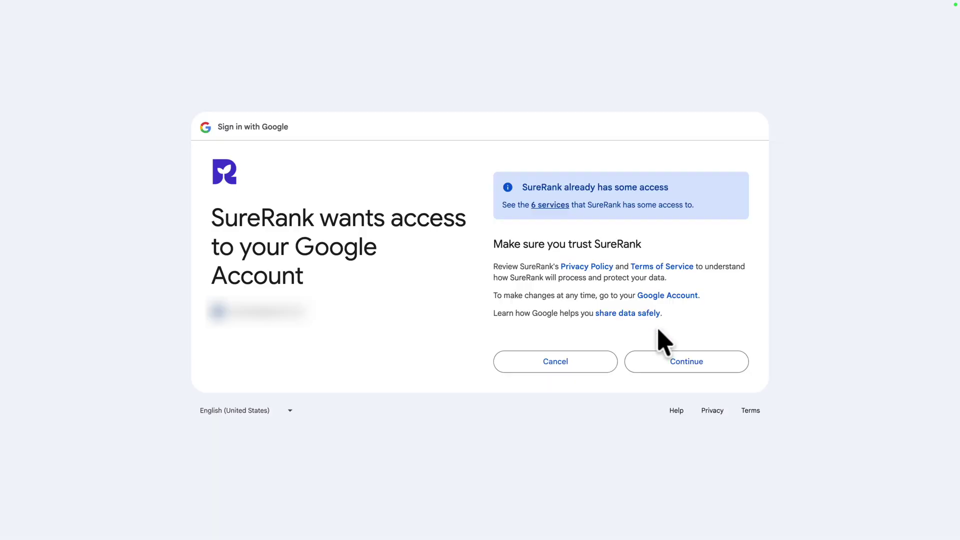
click(675, 365)
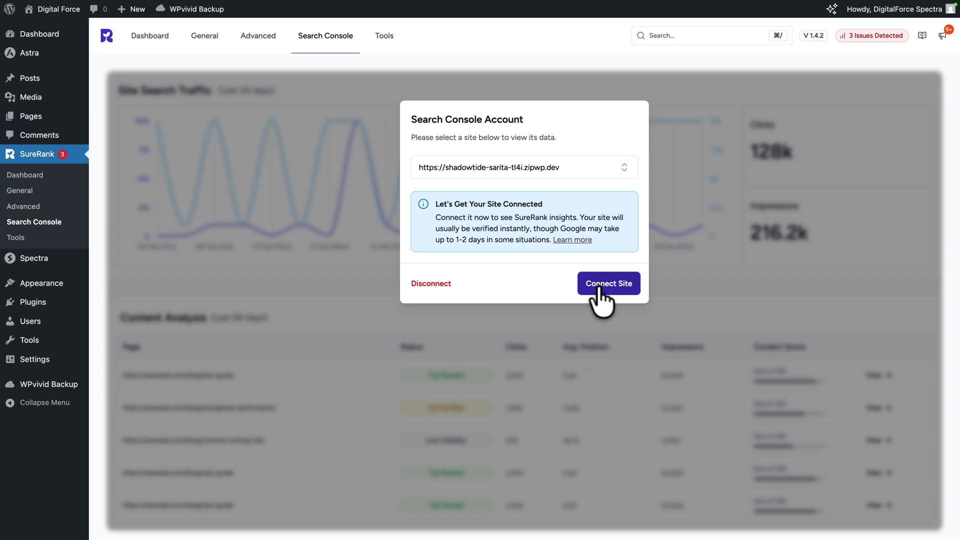
click(602, 284)
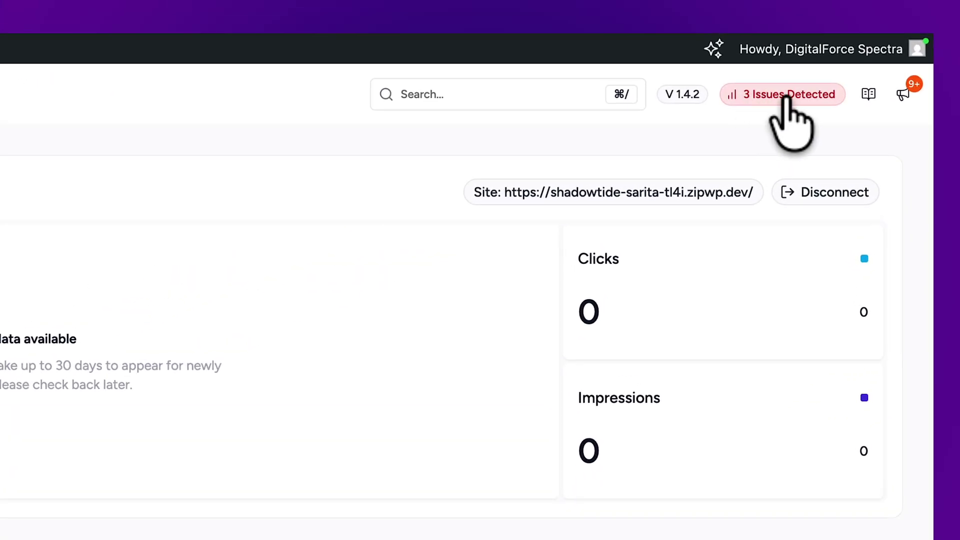
Review the detected issues and their fix, ignore and view options in SureRank's Site SEO Analysis
click(788, 95)
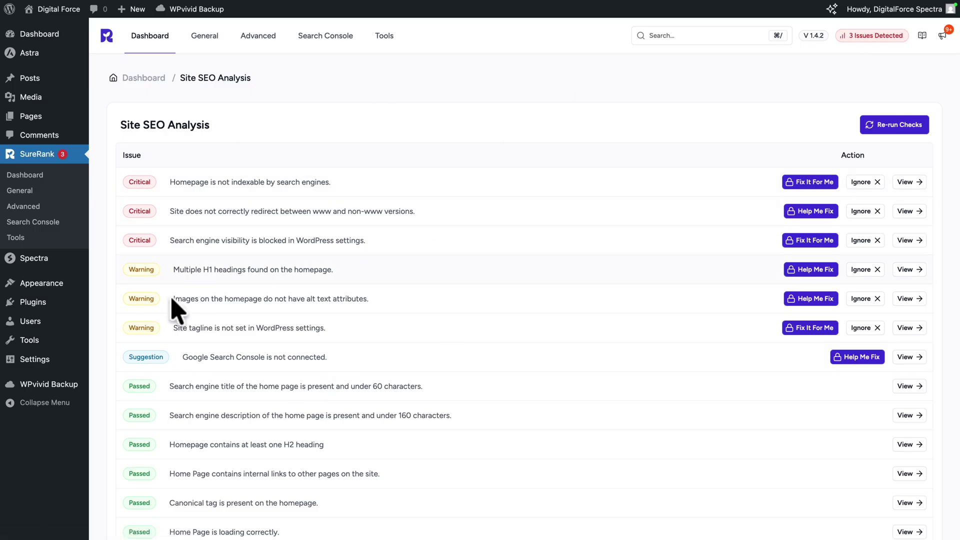
click(149, 39)
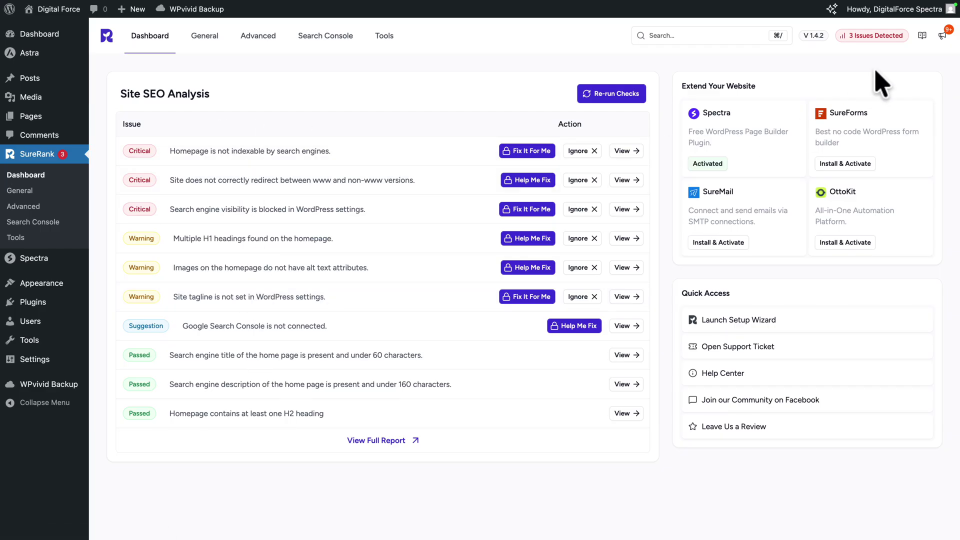
click(868, 36)
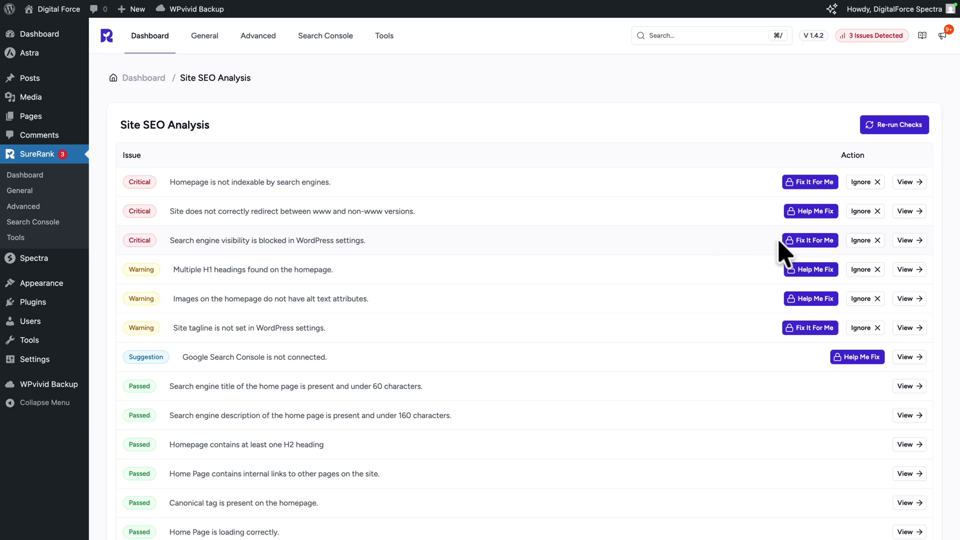
mouse_move(808, 239)
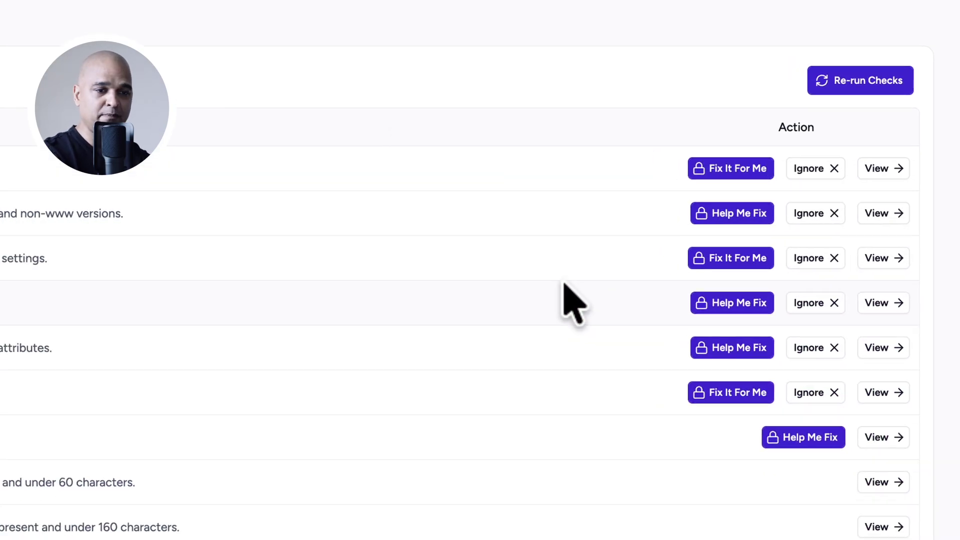
Turn off "Discourage search engines from indexing this site" in the WordPress reading settings and save the changes
mouse_move(36, 361)
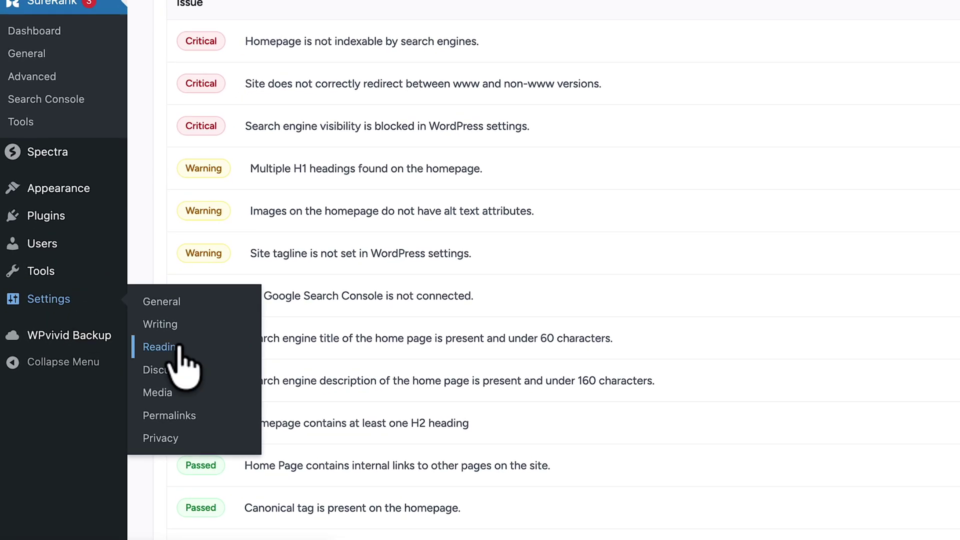
click(160, 347)
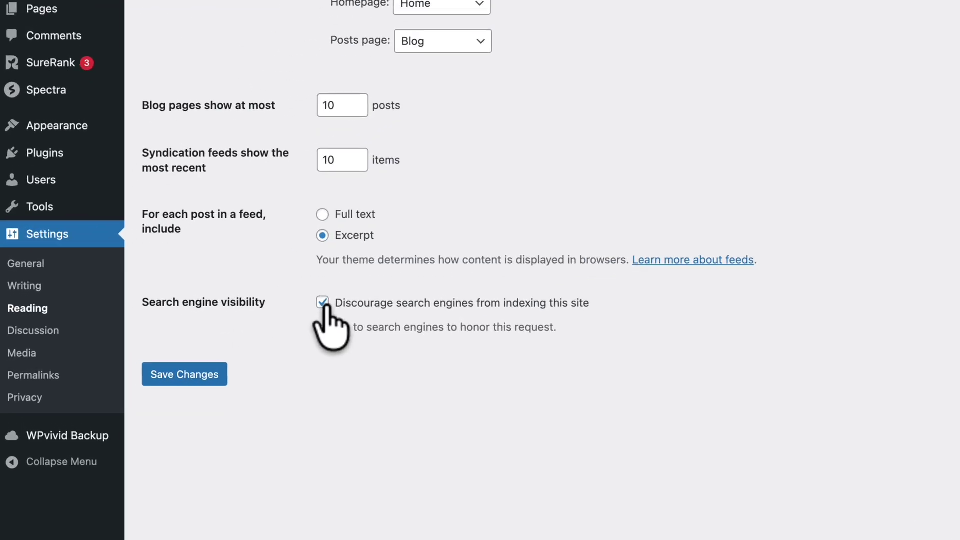
click(322, 303)
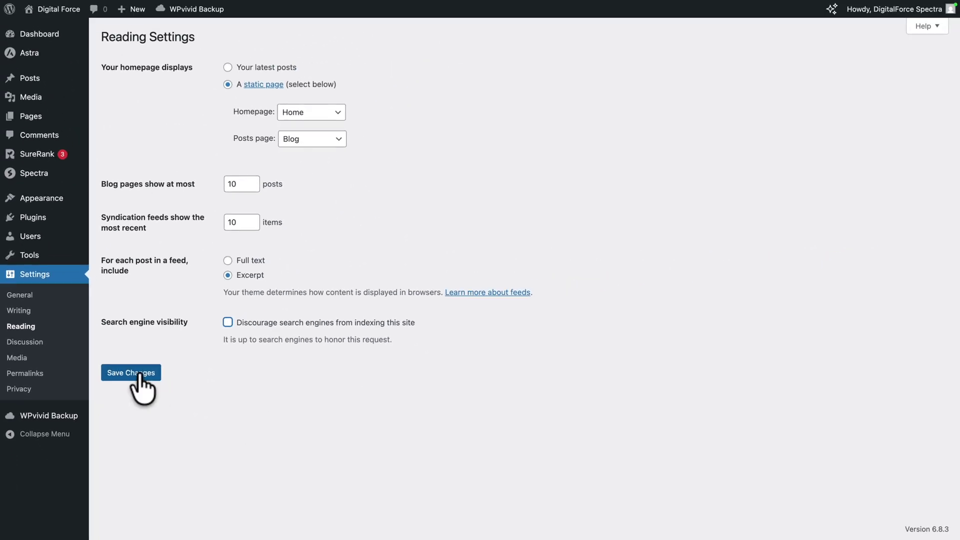
click(140, 375)
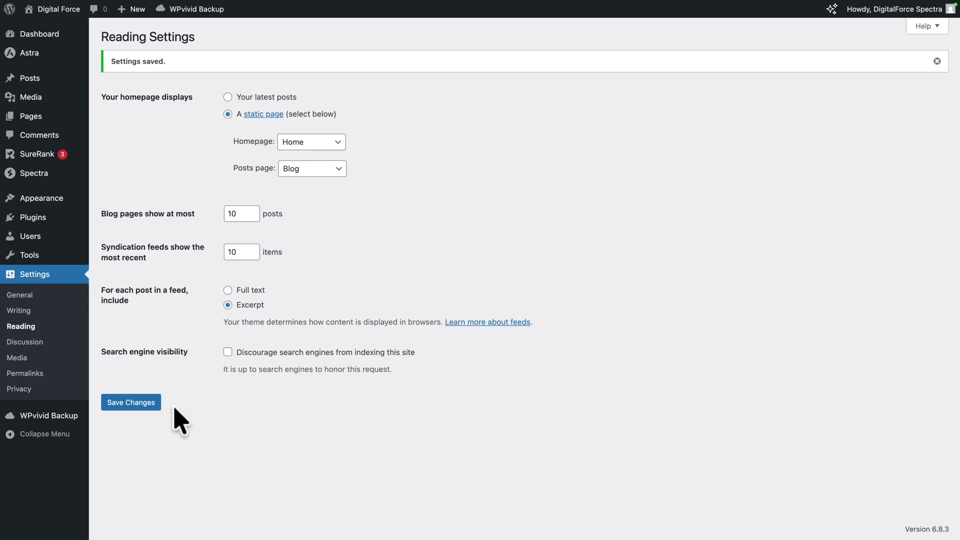
Re-run SureRank's site SEO checks and ignore the check for redirects between www and non-www versions
mouse_move(40, 154)
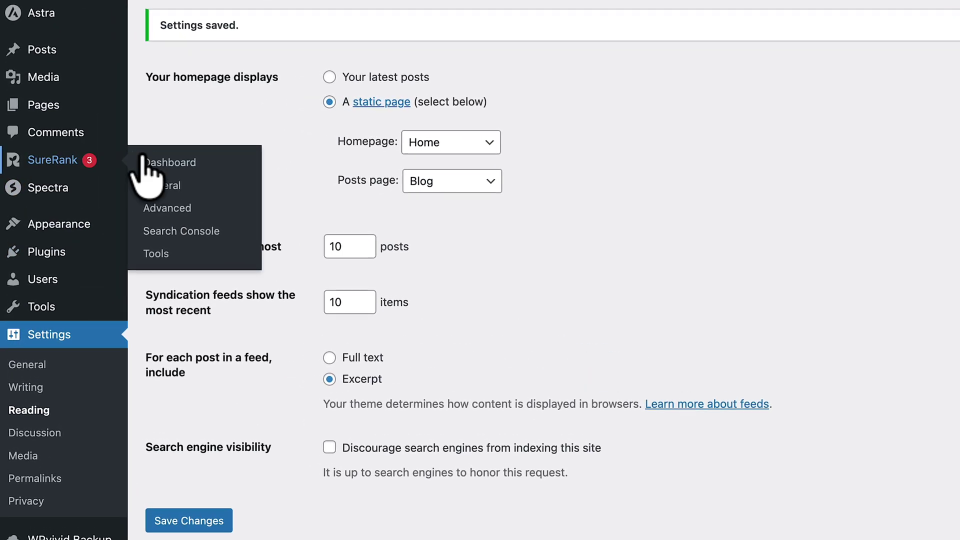
click(168, 162)
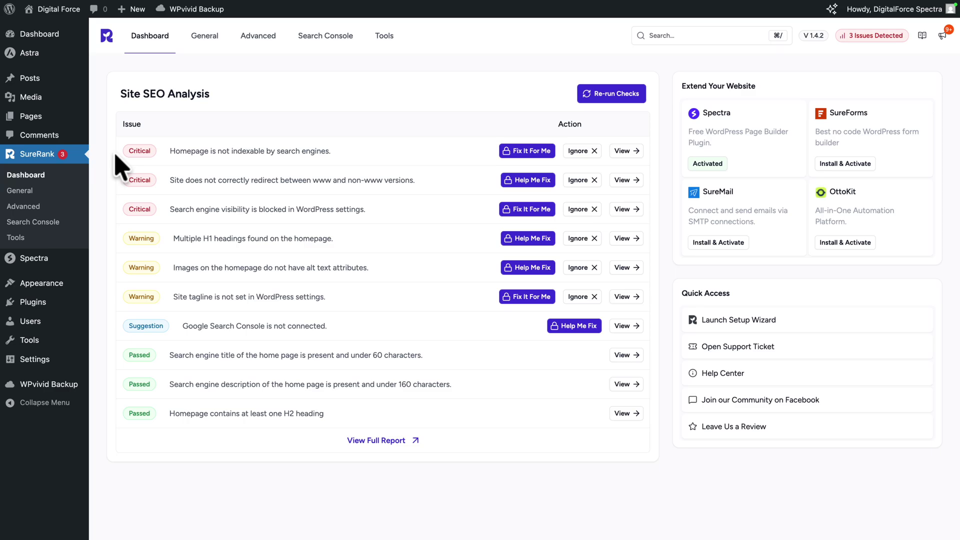
click(610, 95)
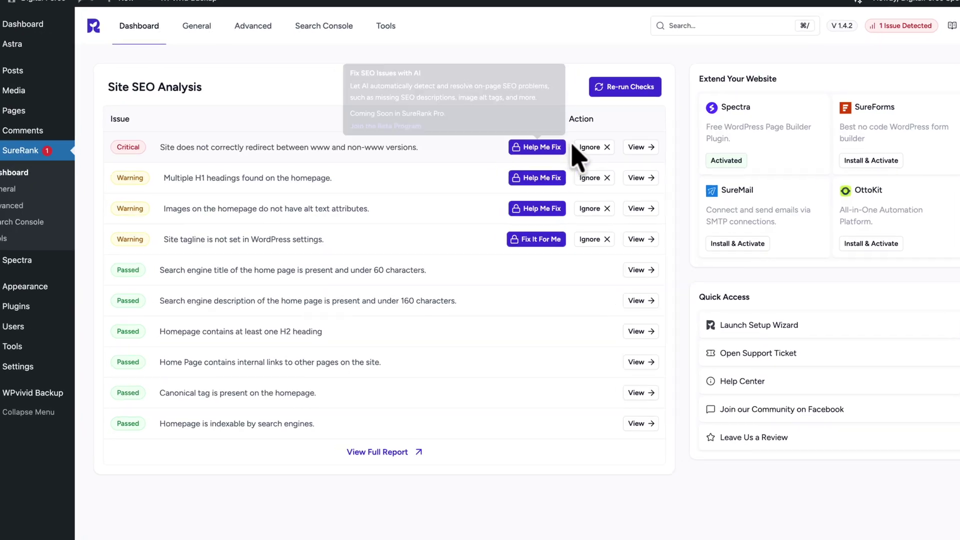
click(594, 147)
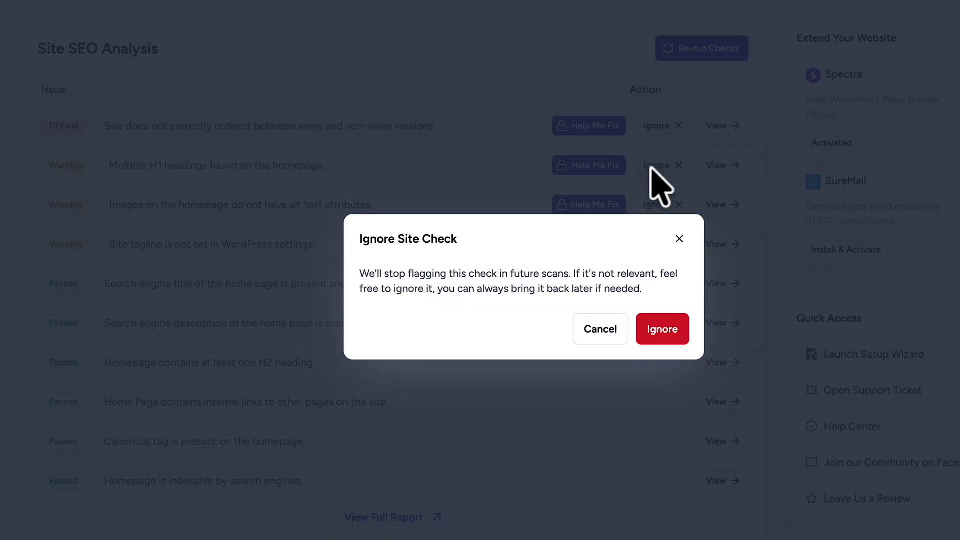
click(656, 331)
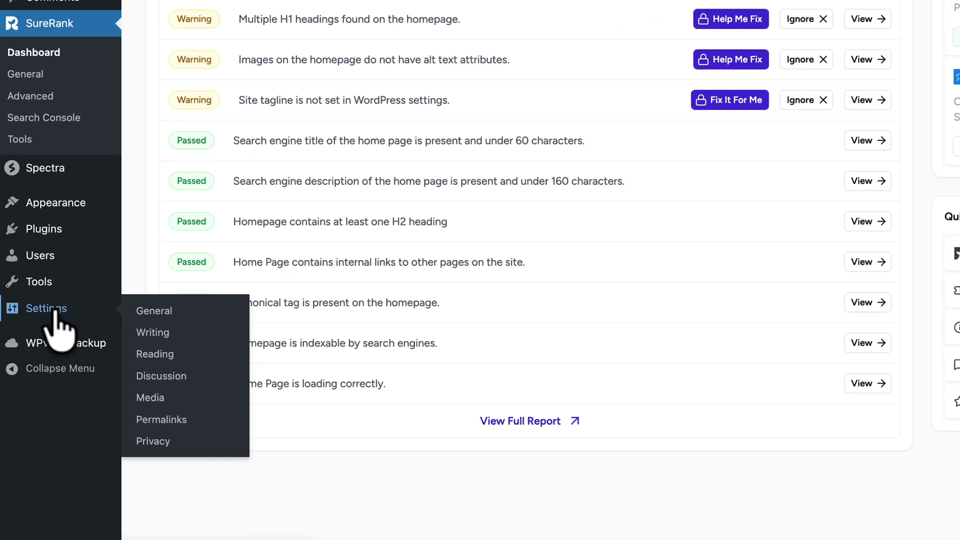
Set the site tagline to "Websites that convert" in the WordPress general settings and save the changes
click(156, 311)
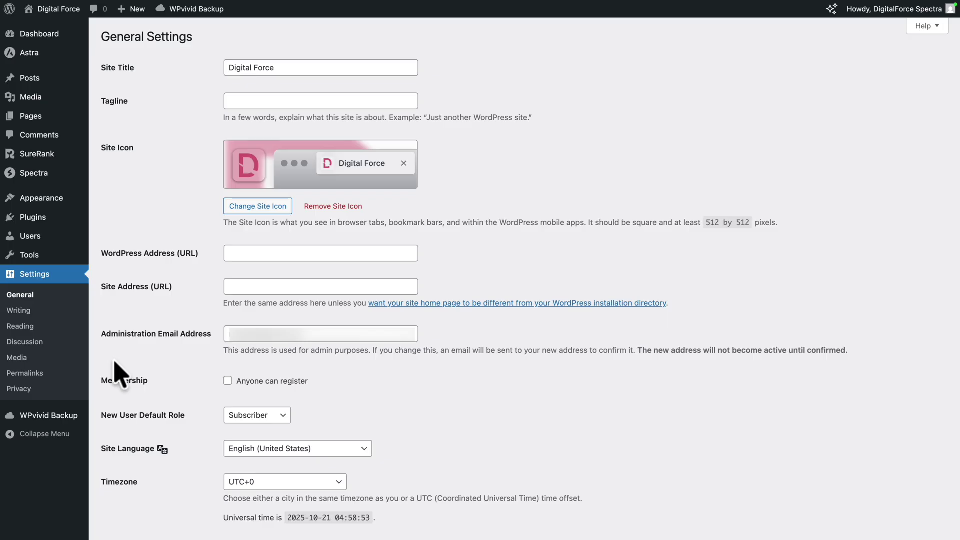
click(228, 108)
click(317, 120)
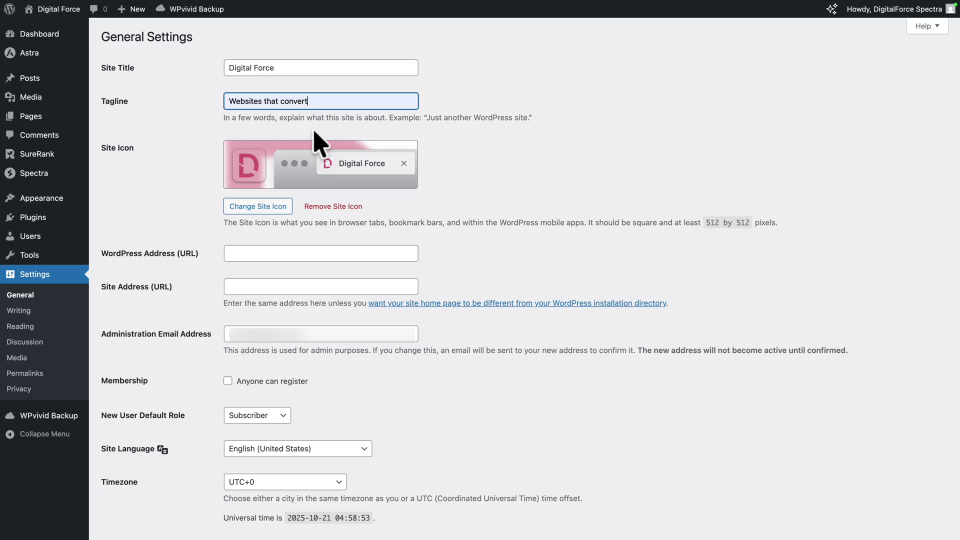
scroll(189, 295, down, 9)
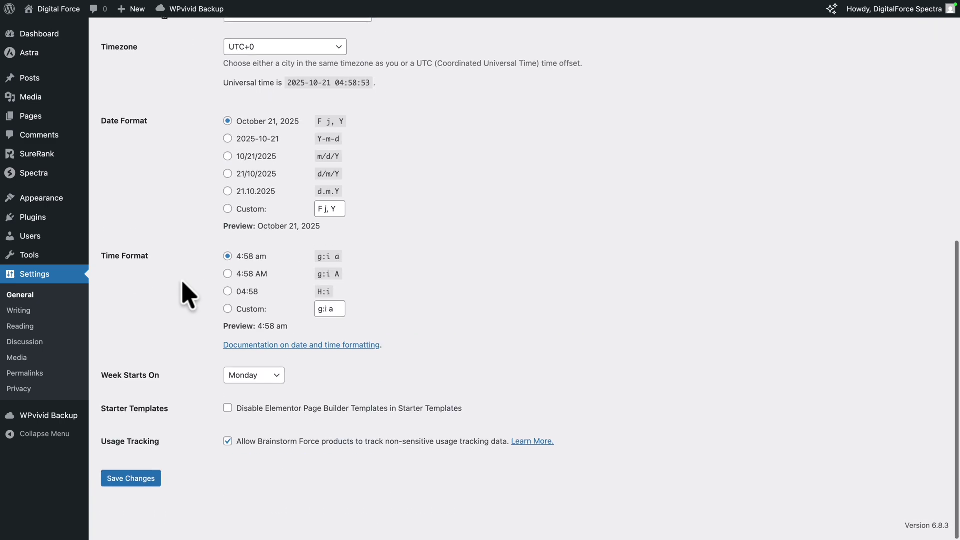
click(131, 482)
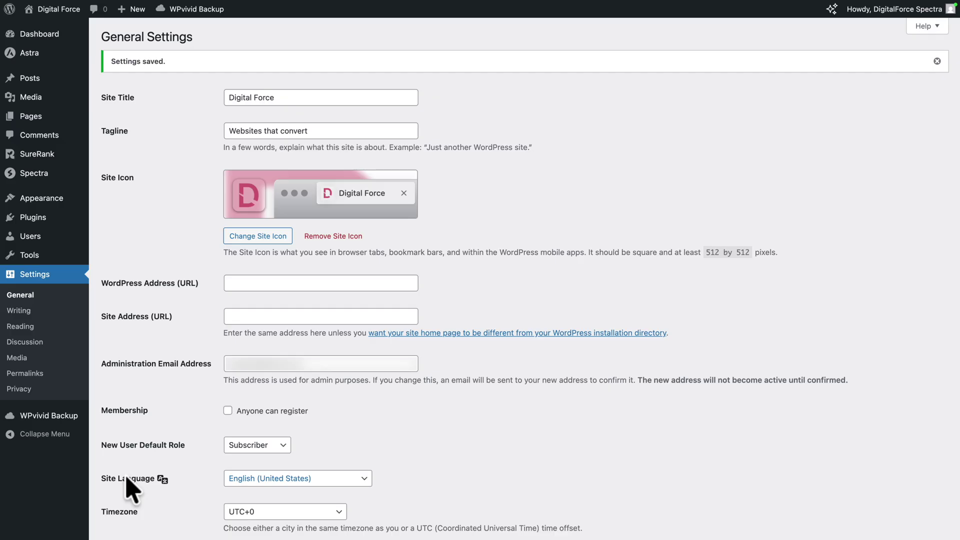
Open the live site in a new tab and return to the SureRank dashboard
mouse_move(54, 14)
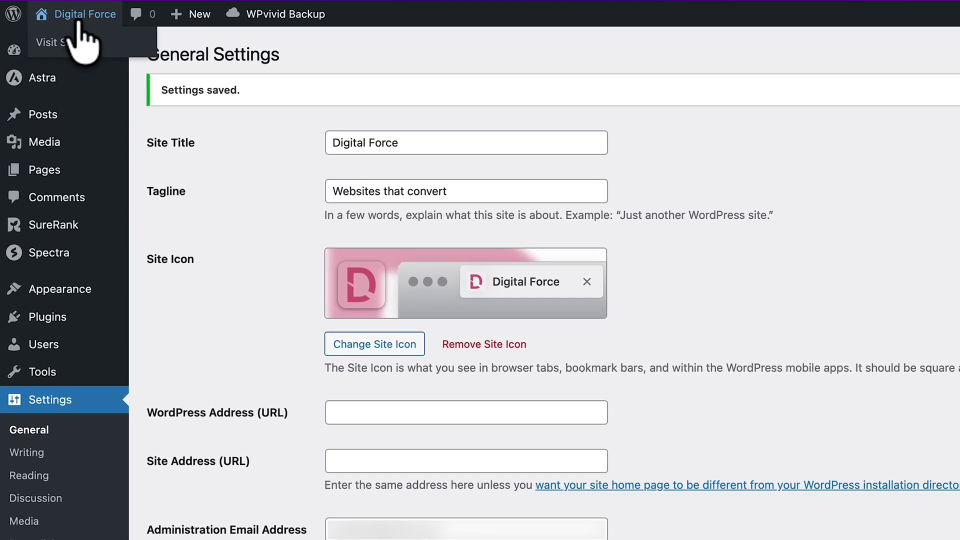
right_click(65, 41)
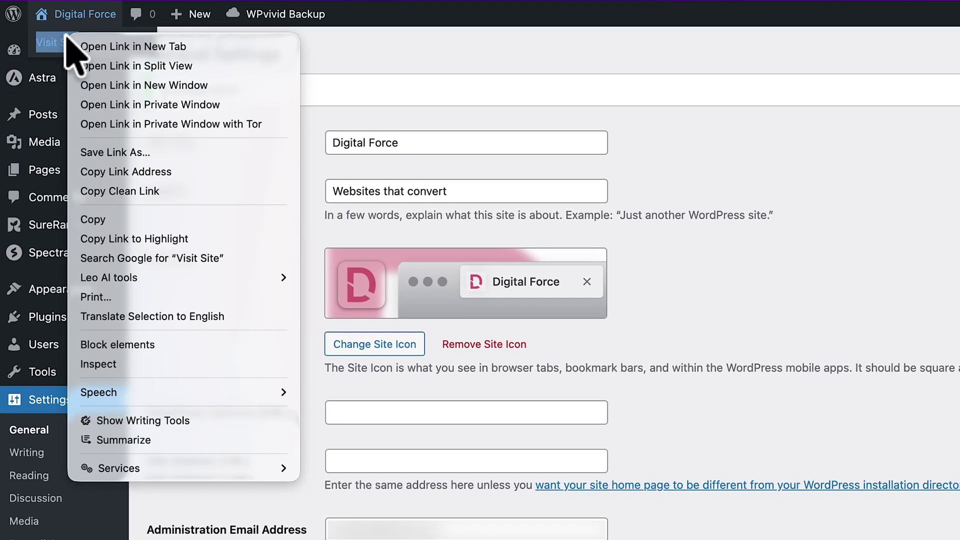
click(116, 47)
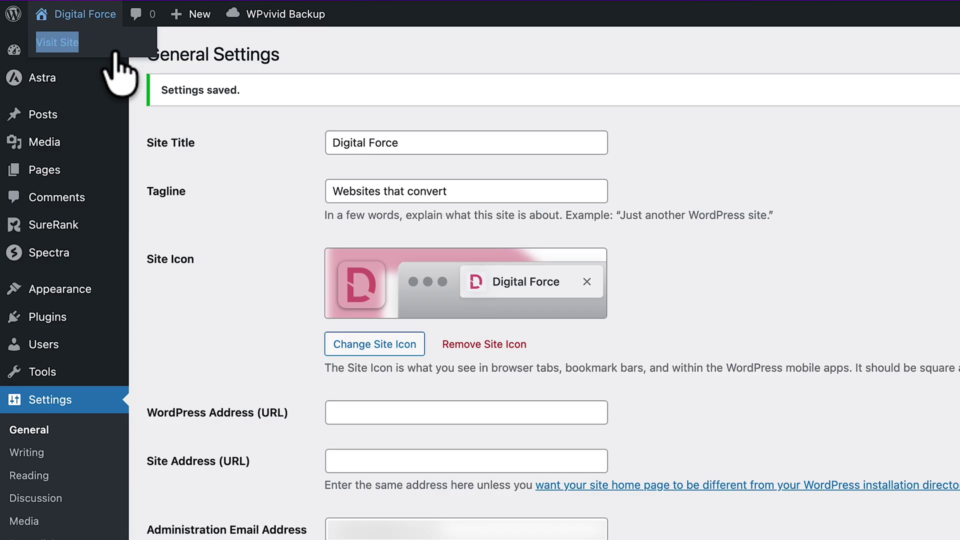
mouse_move(49, 226)
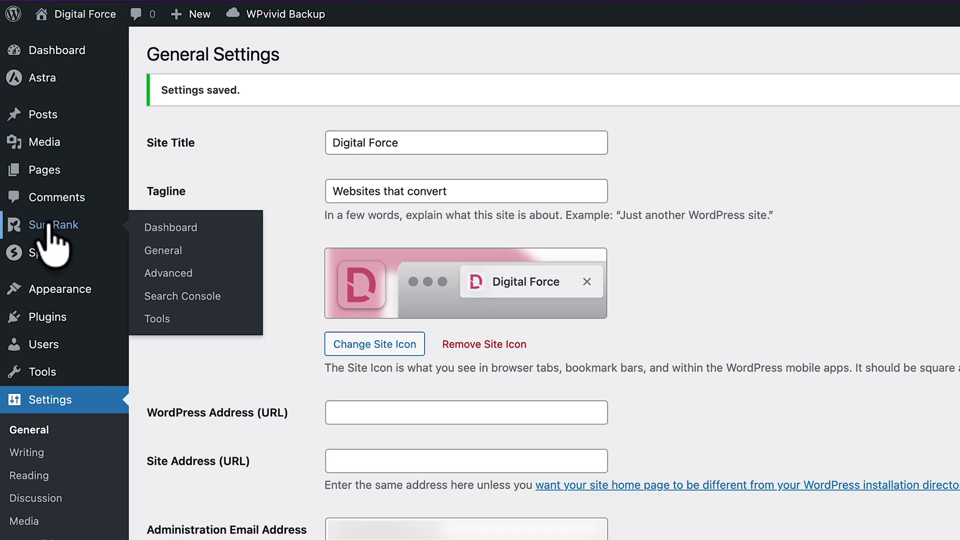
click(157, 228)
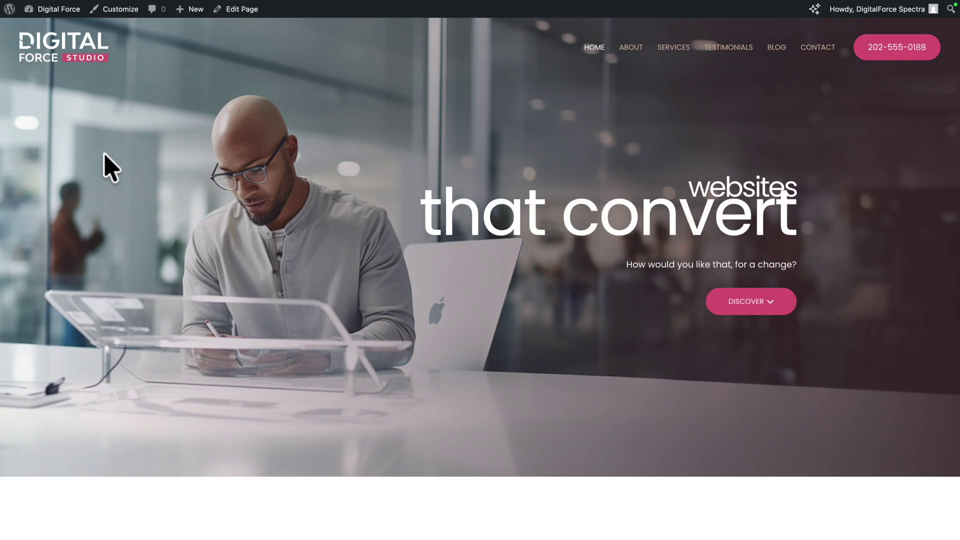
Open the home page for editing and look over SureRank's page checks and optimization settings
click(240, 10)
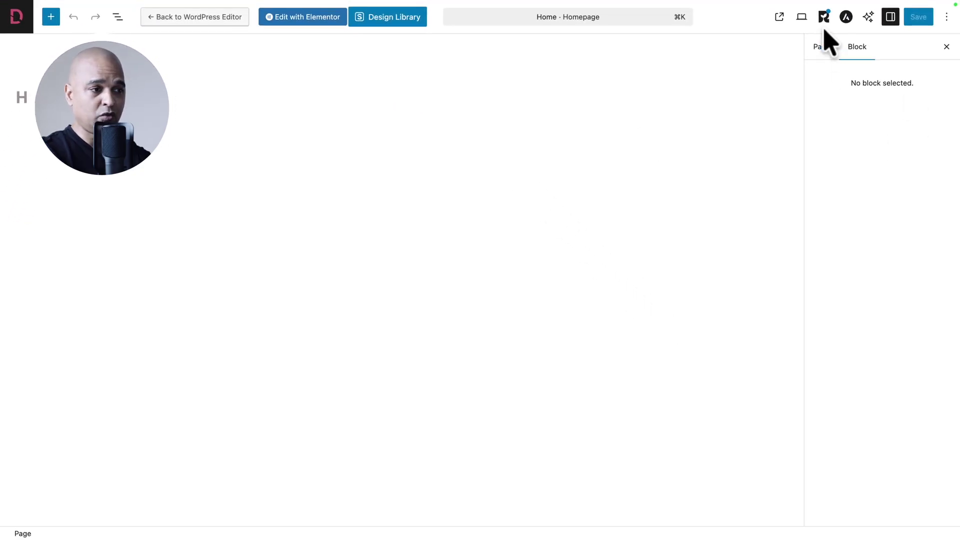
click(824, 17)
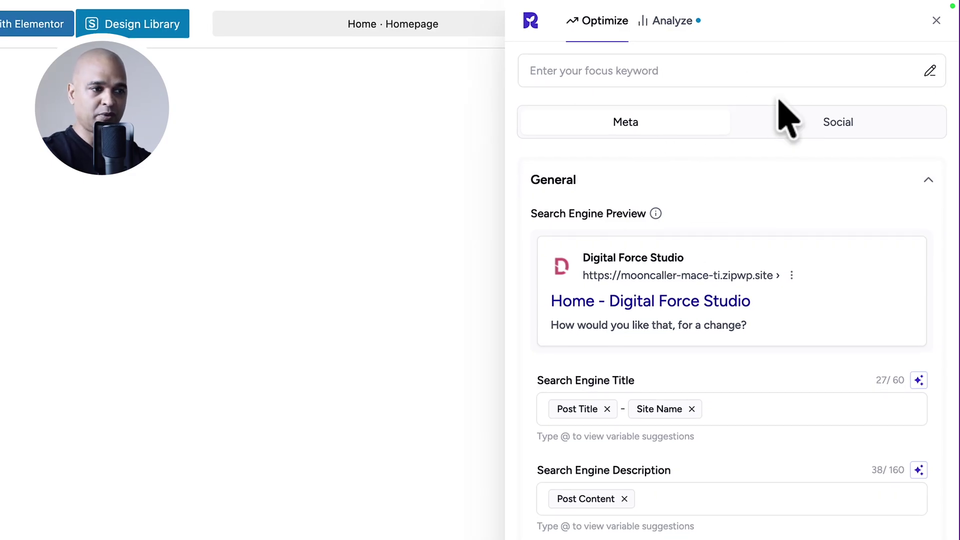
click(673, 21)
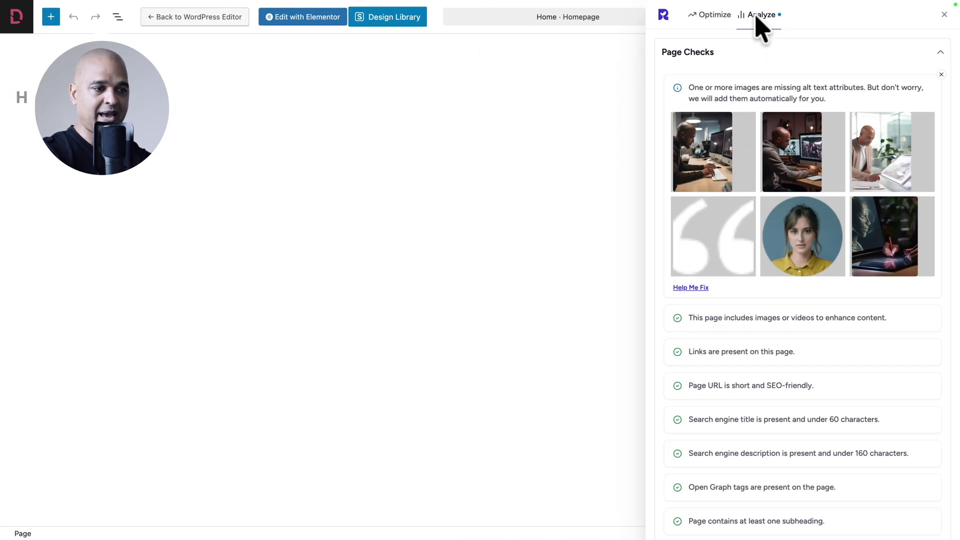
click(709, 17)
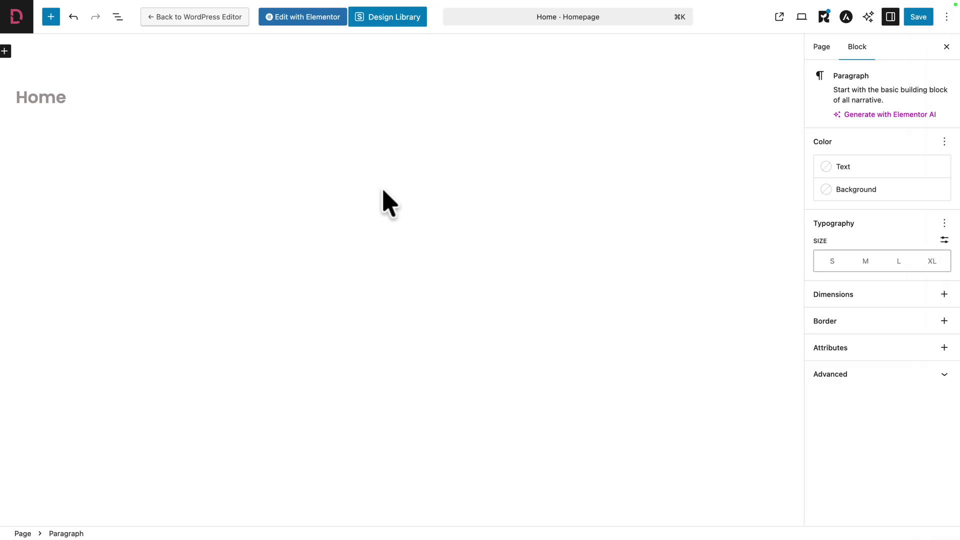
Open SureRank's page SEO settings for the home page in Elementor and in the block editor
click(297, 20)
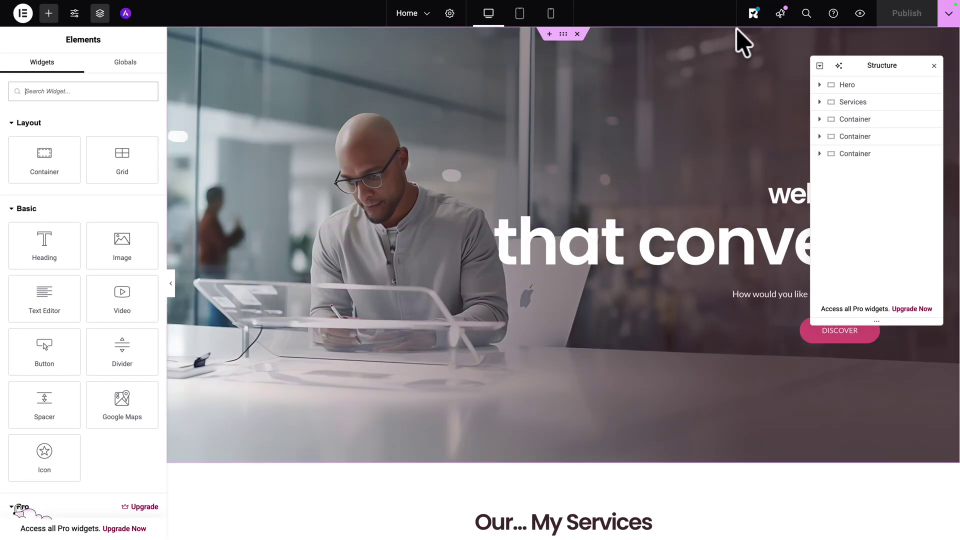
click(754, 15)
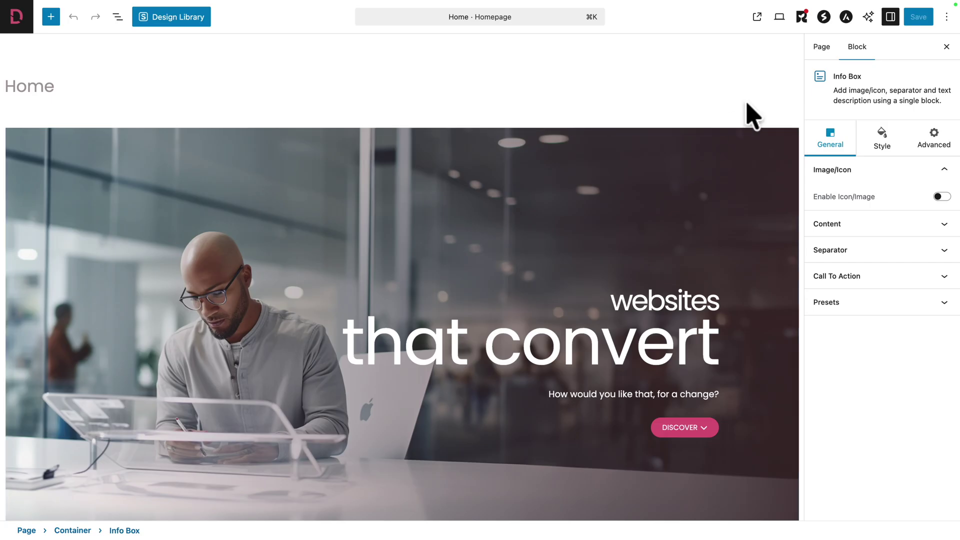
click(802, 18)
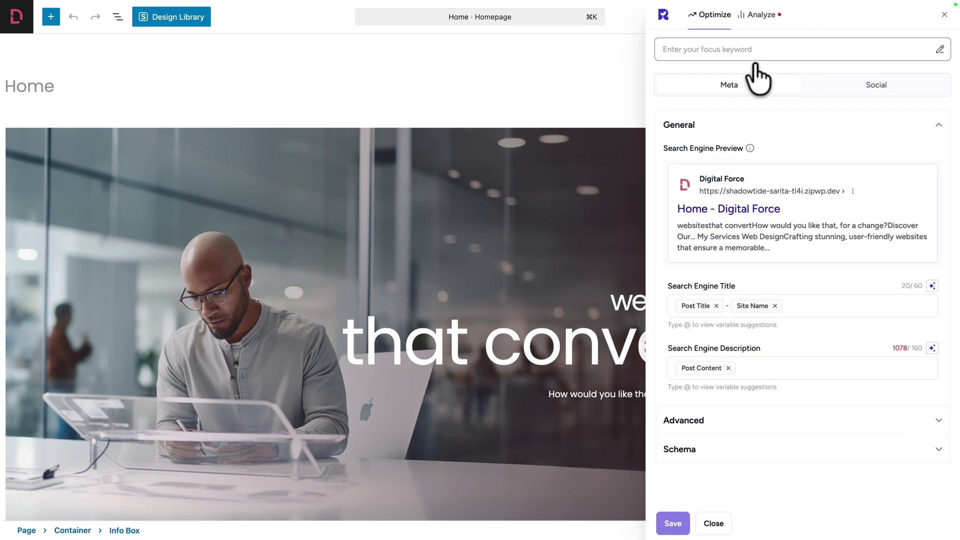
Enter "websites that convert" as the home page's focus keyword
click(783, 49)
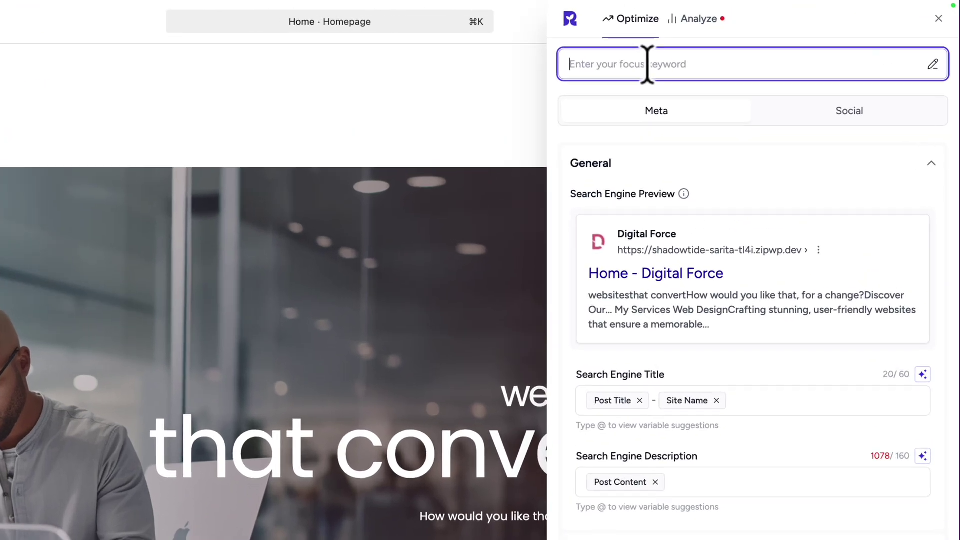
text(website)
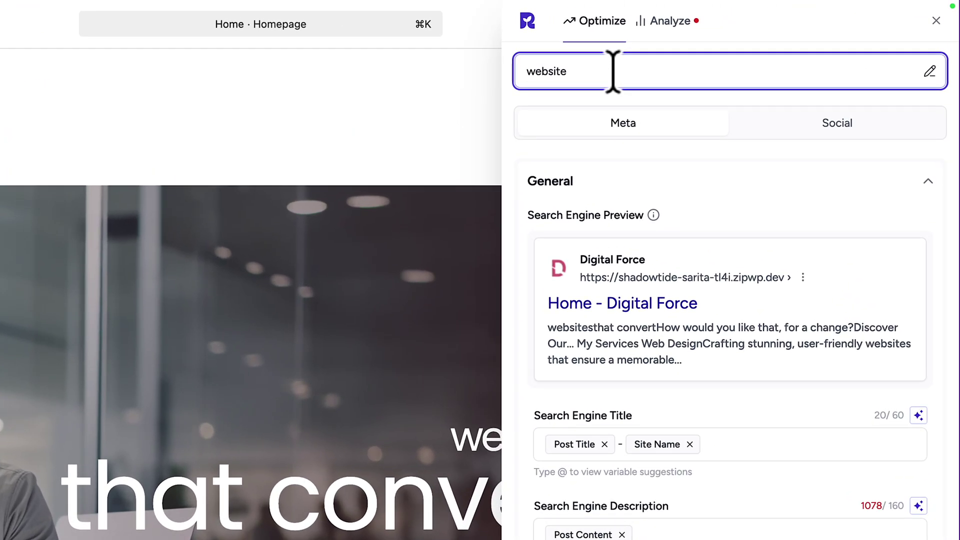
text(s that convert)
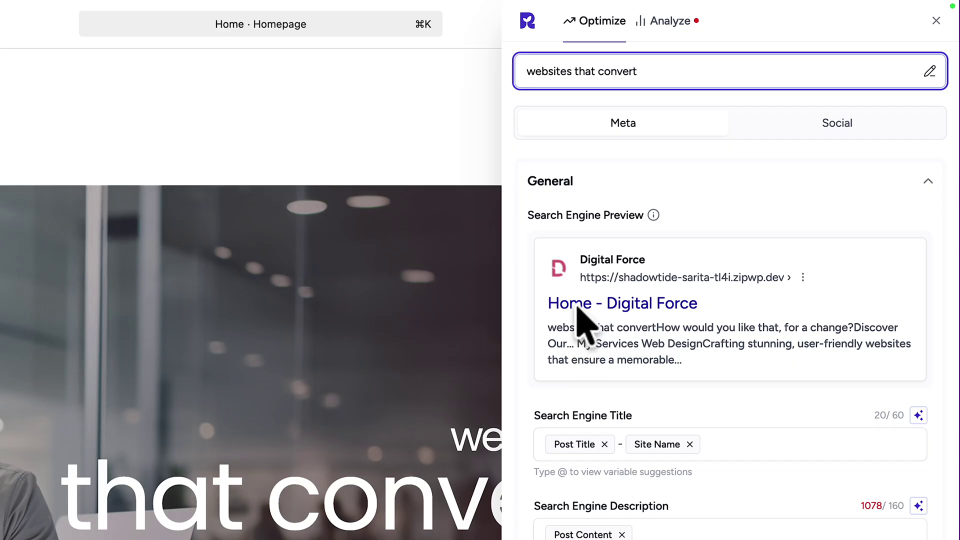
Replace the Post Title variable in the search engine title with "Websites that convert", keeping the Site Name variable
click(605, 444)
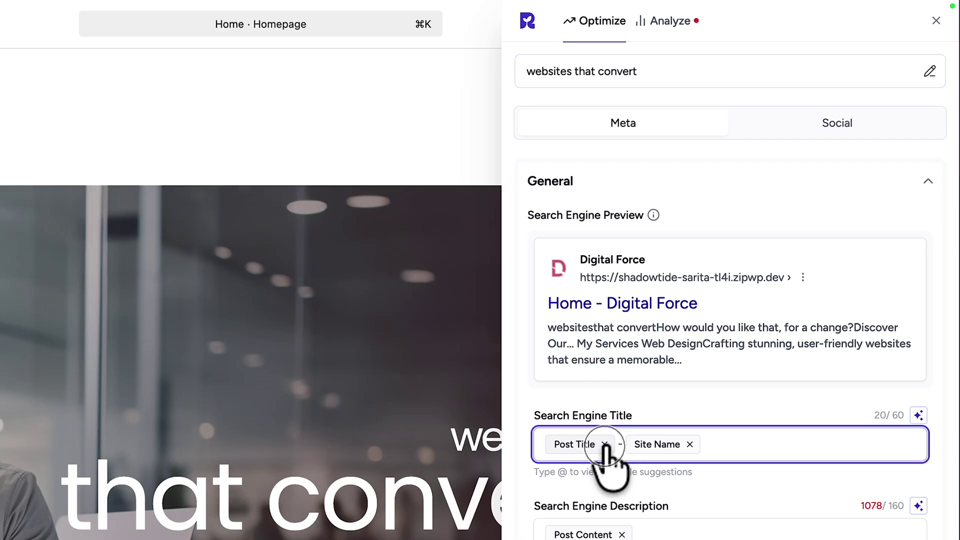
click(546, 443)
text(Website)
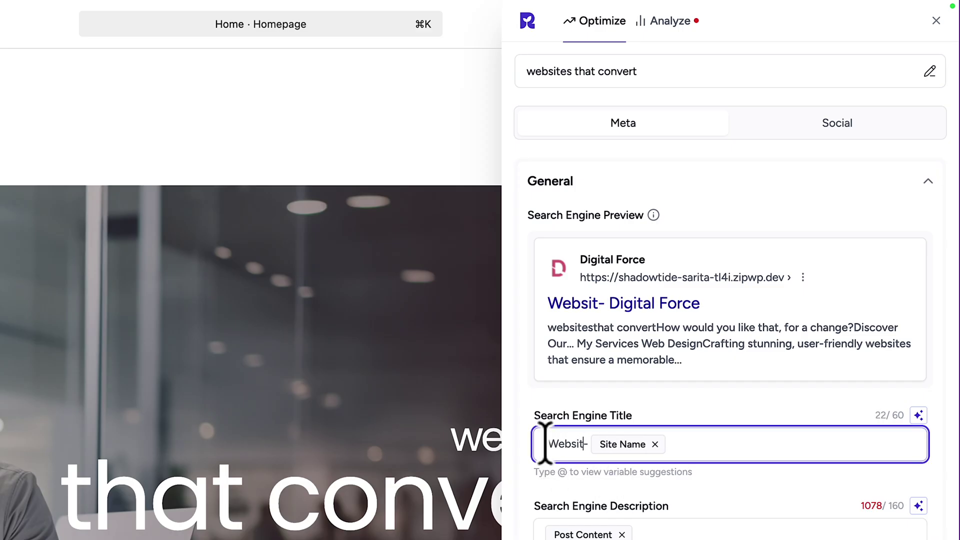
text(s that convert)
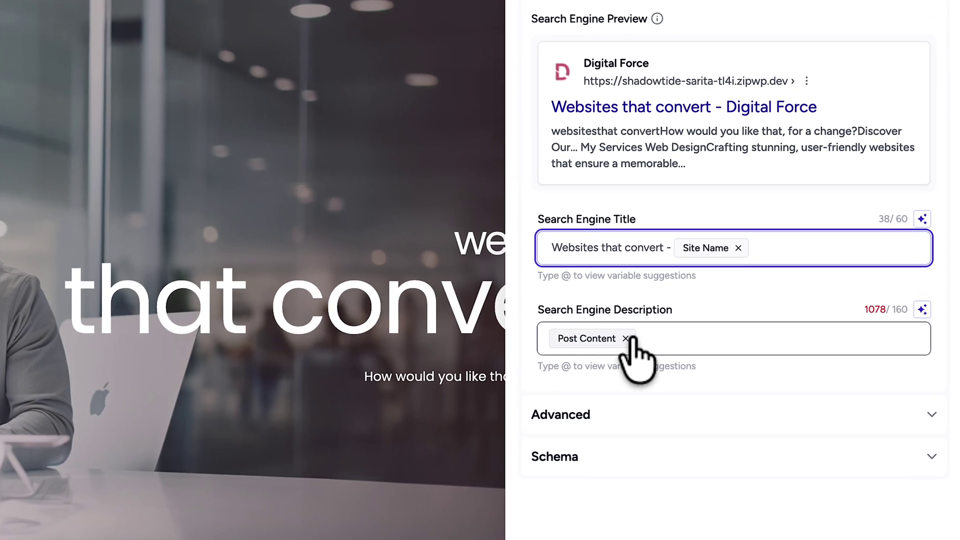
Replace the search engine description with "Websites that convert - DIgitalForce Agency is your one-stop-shop for your digital marketing needs" and view the advanced and schema settings
click(626, 339)
click(580, 344)
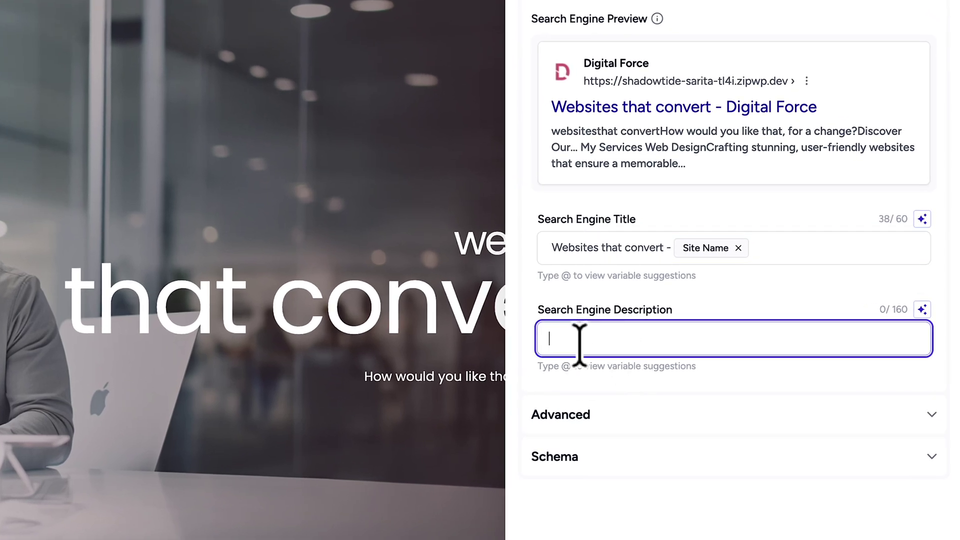
text(Websites that convert - this)
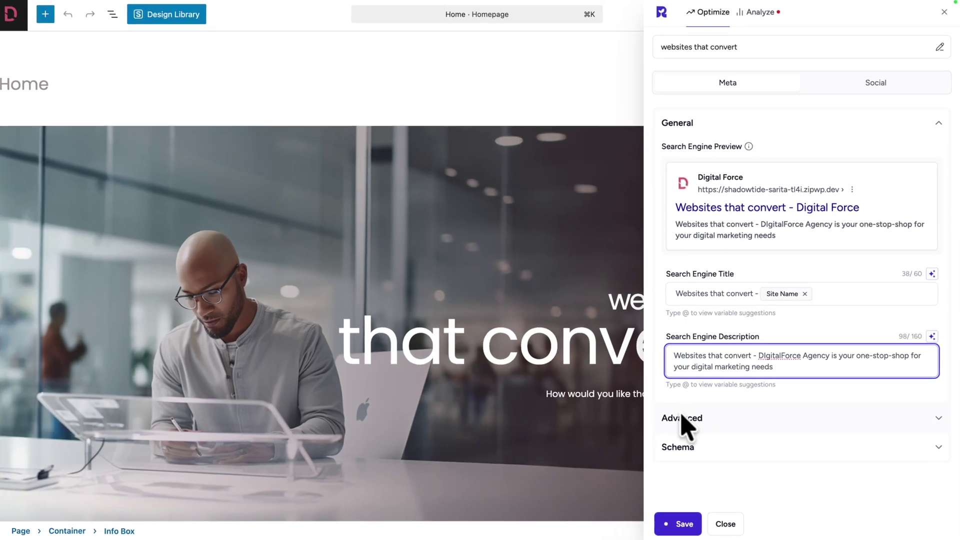
click(563, 415)
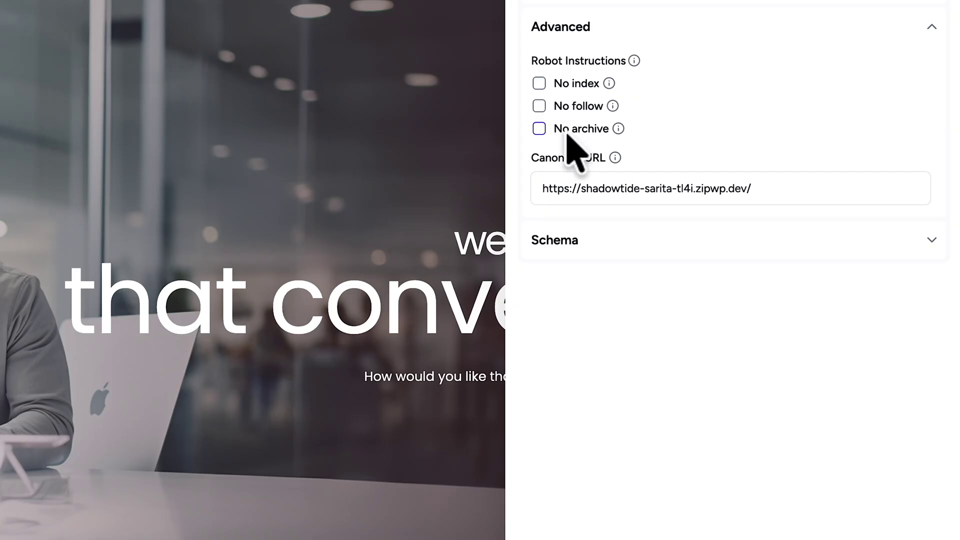
click(569, 244)
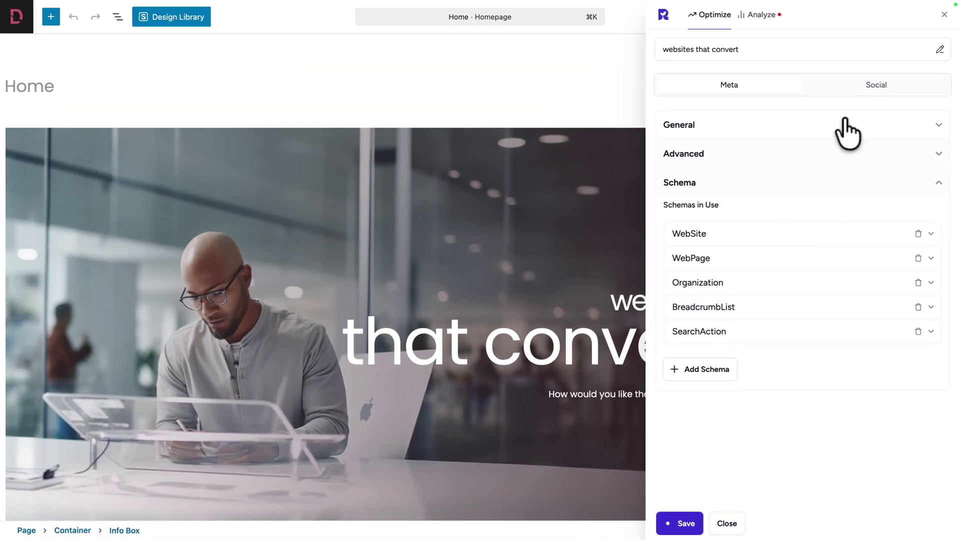
Choose img-hor-03.webp from the media library as the Facebook social image and view the X preview
click(865, 95)
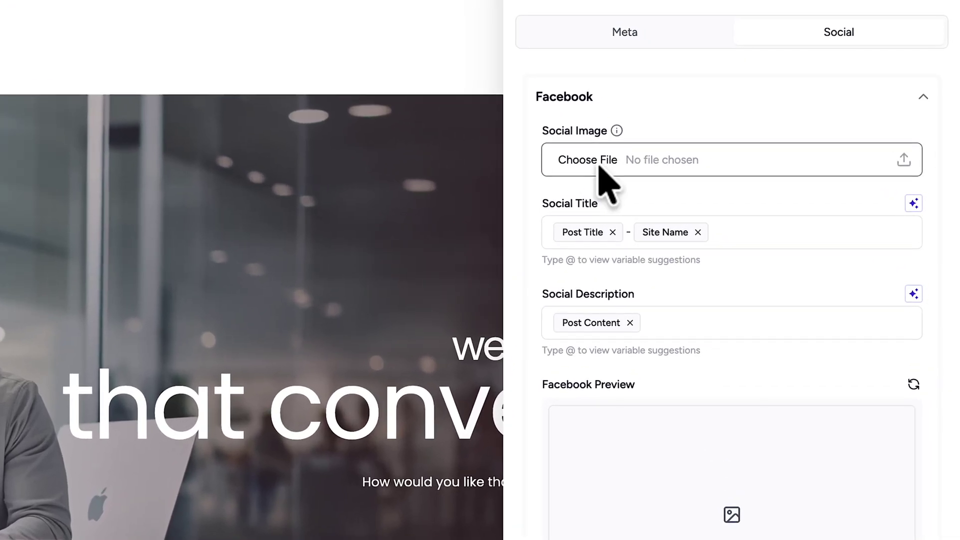
click(601, 176)
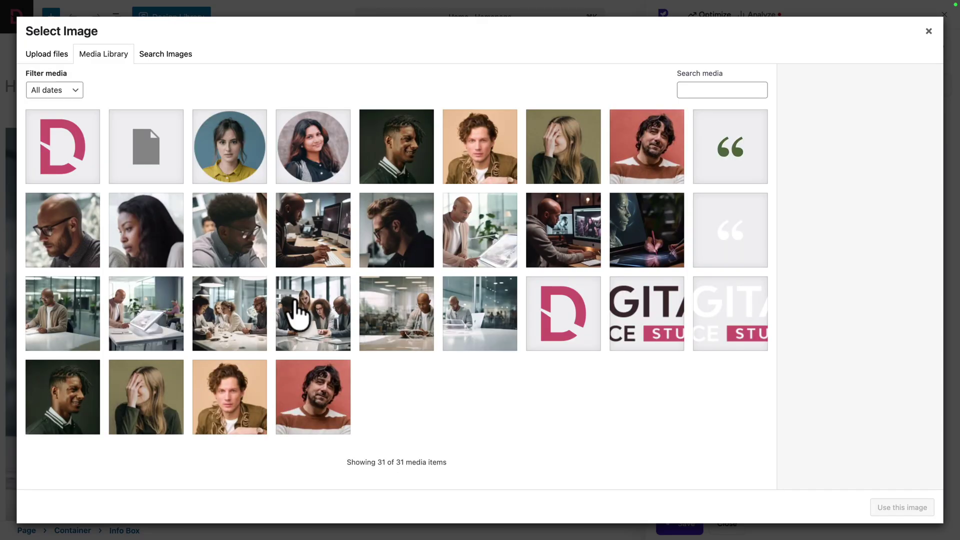
click(331, 322)
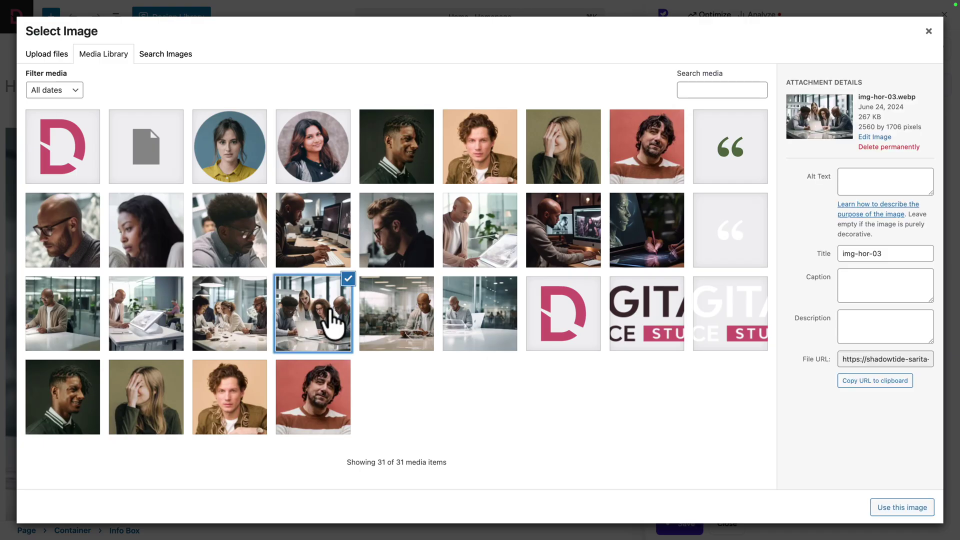
click(888, 508)
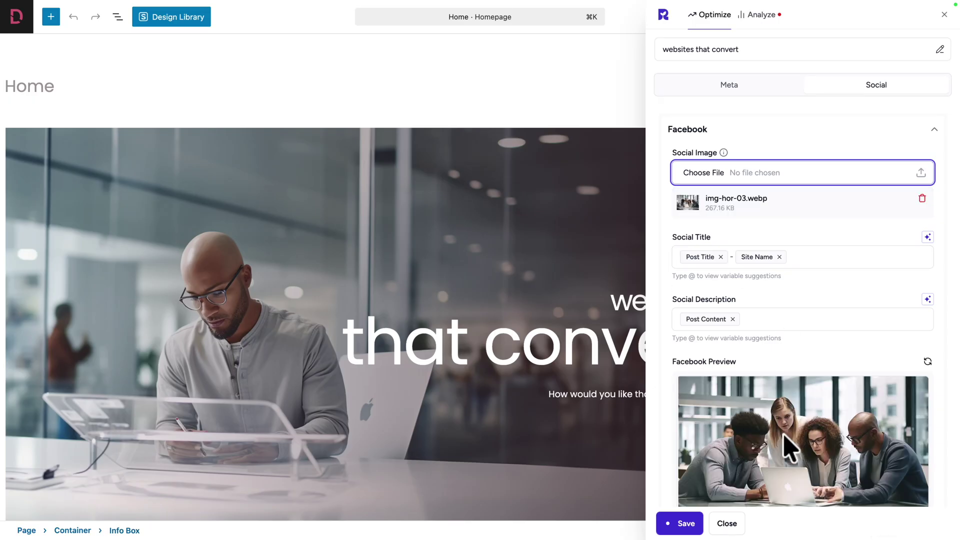
scroll(777, 375, down, 3)
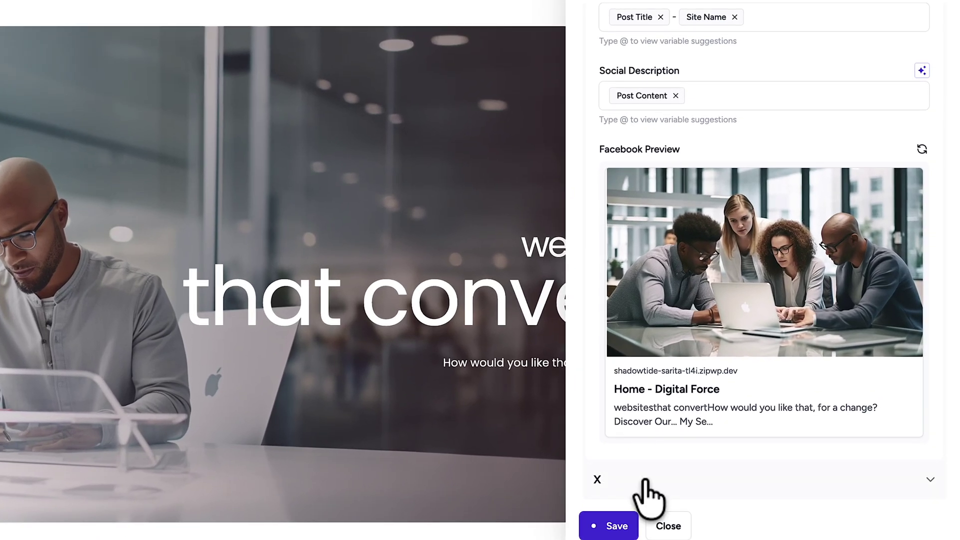
click(660, 482)
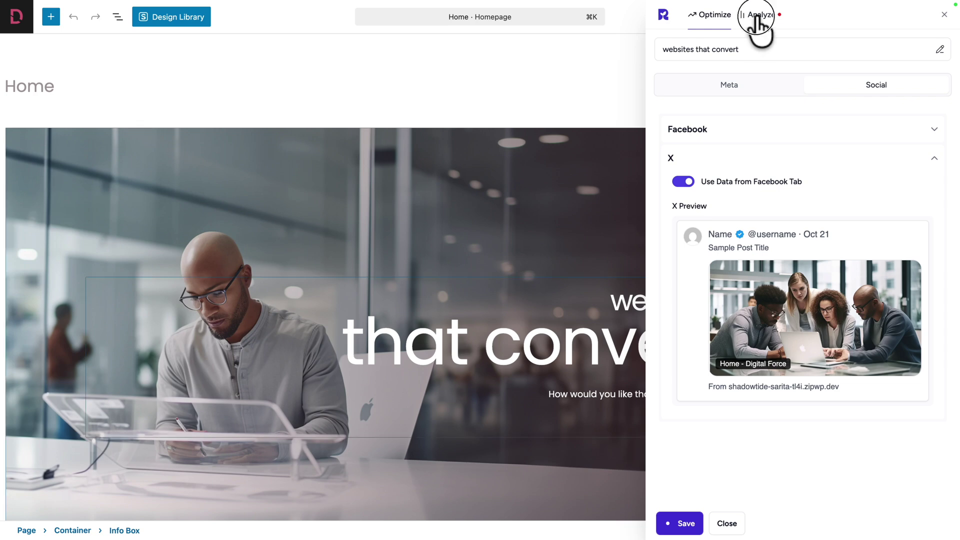
Review the page checks and set the alternative text of the service-web_design-01 image to "Graphic designer working on an iMac"
click(758, 15)
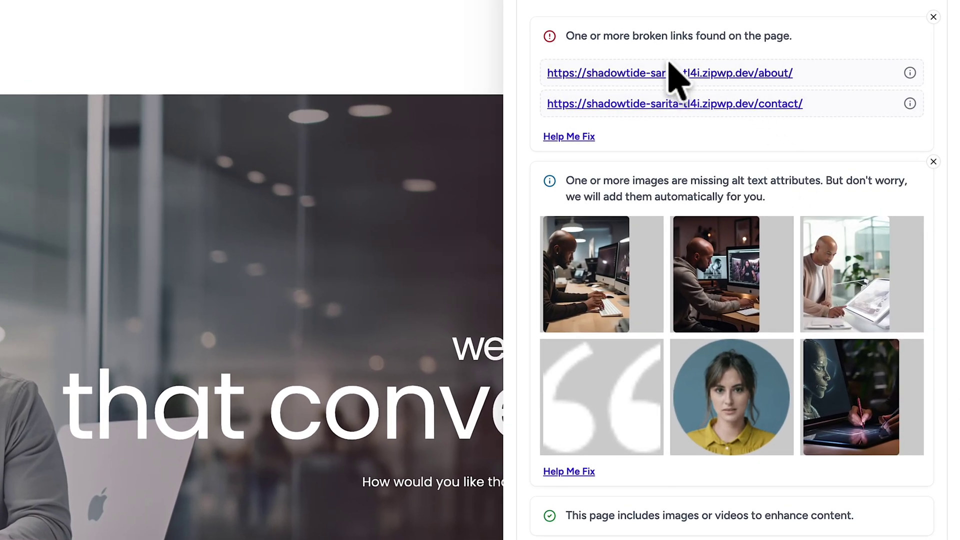
scroll(667, 239, down, 1)
scroll(667, 239, down, 1)
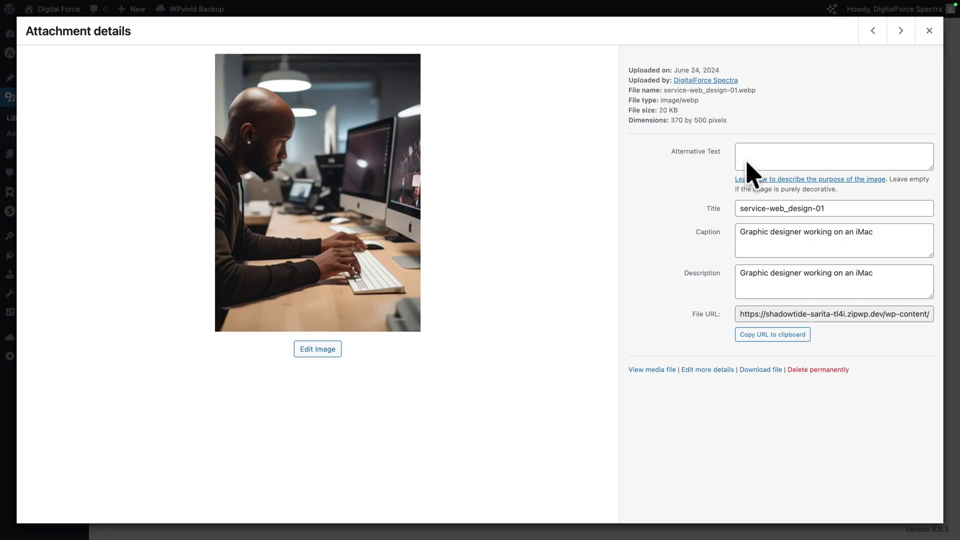
click(759, 158)
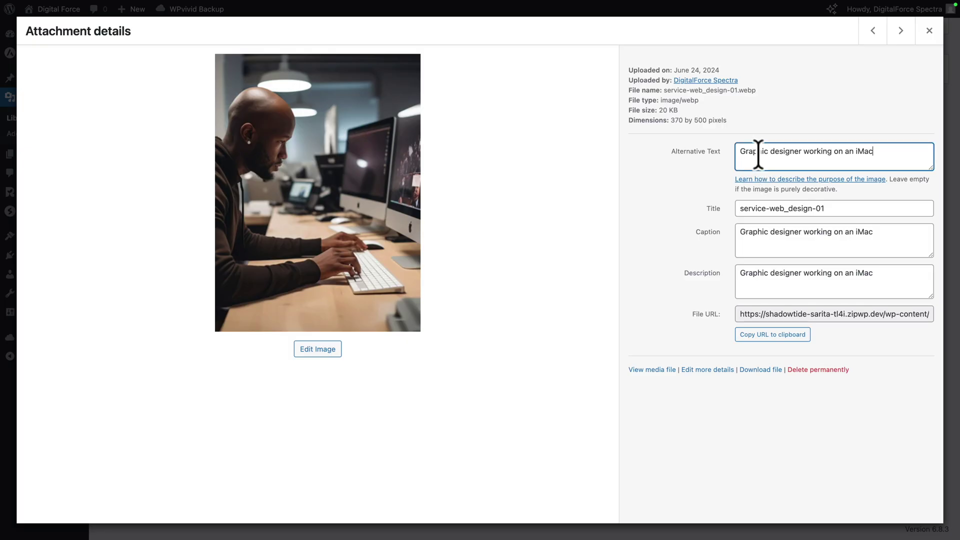
click(765, 208)
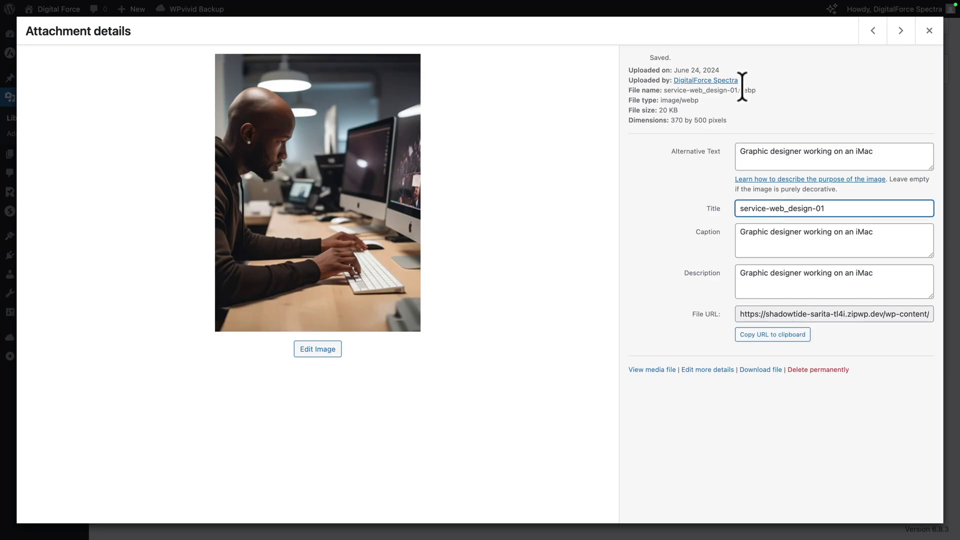
click(929, 31)
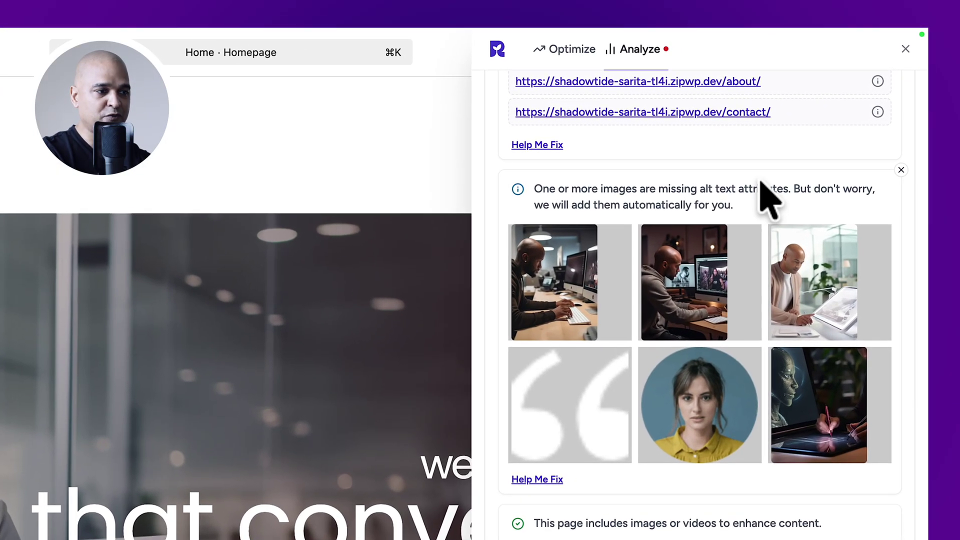
Append a hyphen and the Current Year variable after Site Name in the search engine title
scroll(850, 118, up, 1)
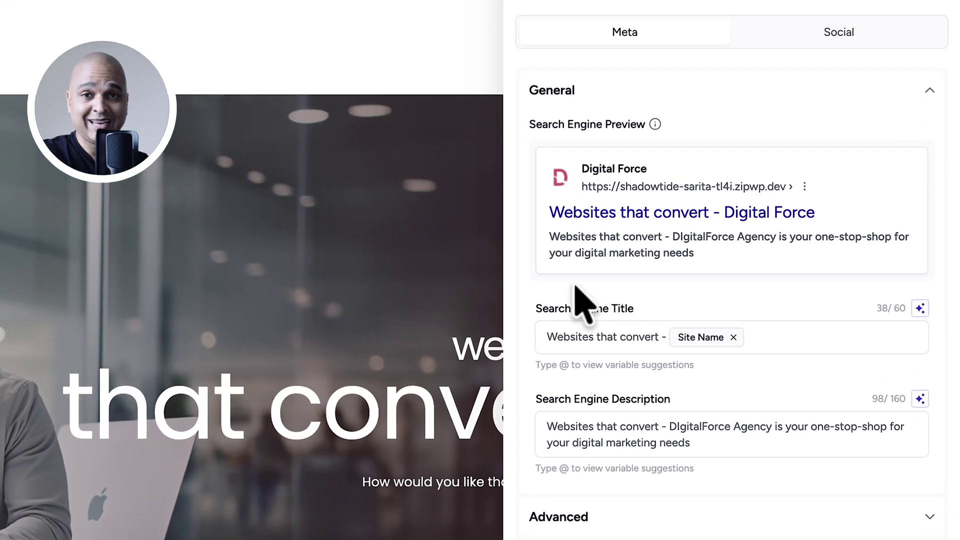
click(640, 345)
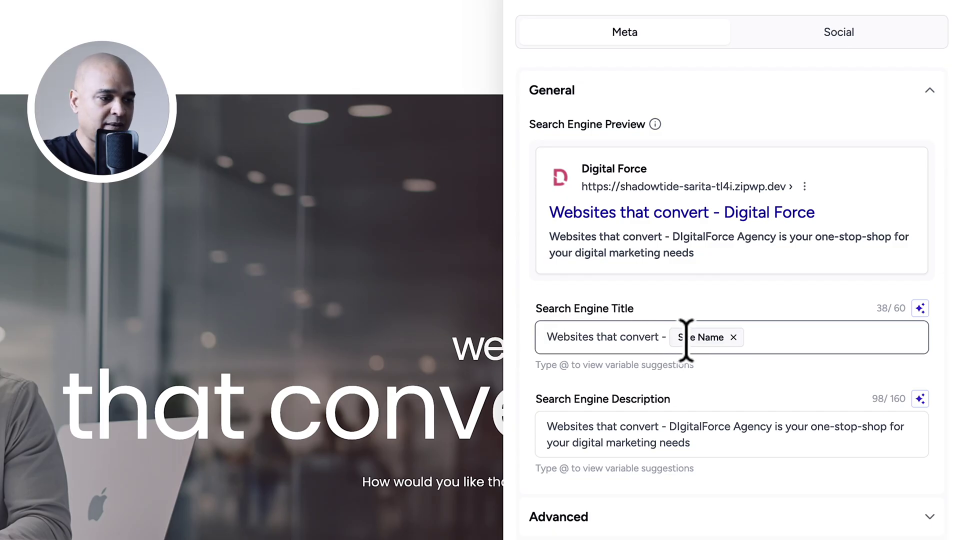
click(658, 245)
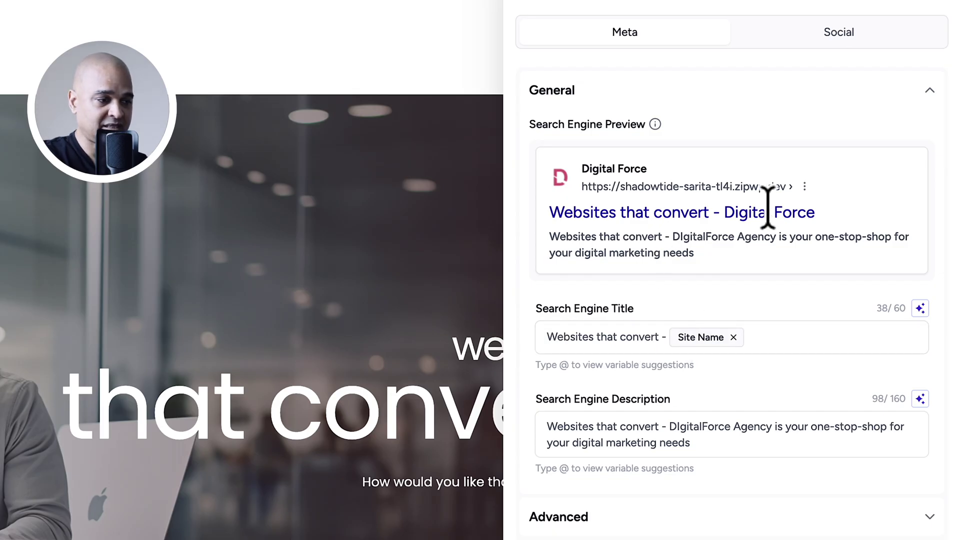
click(752, 337)
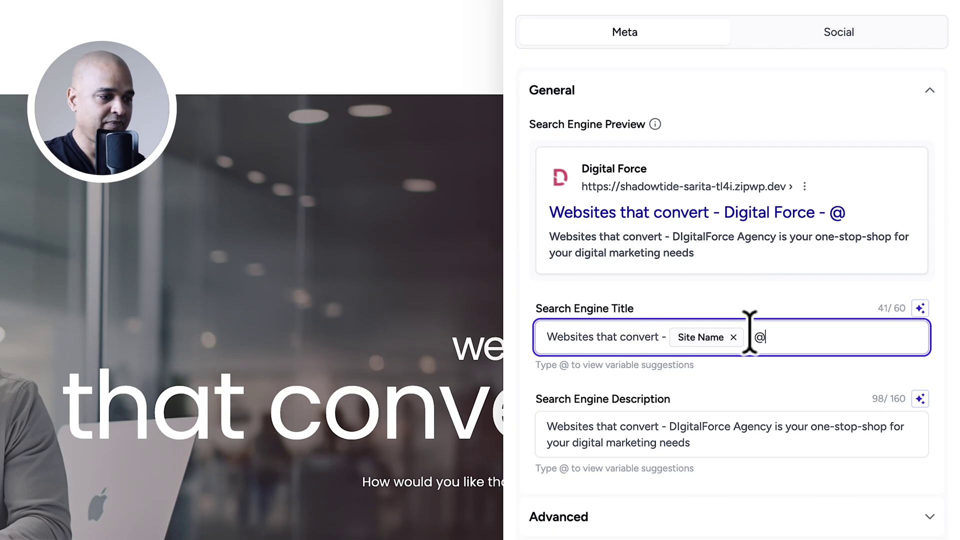
text(@)
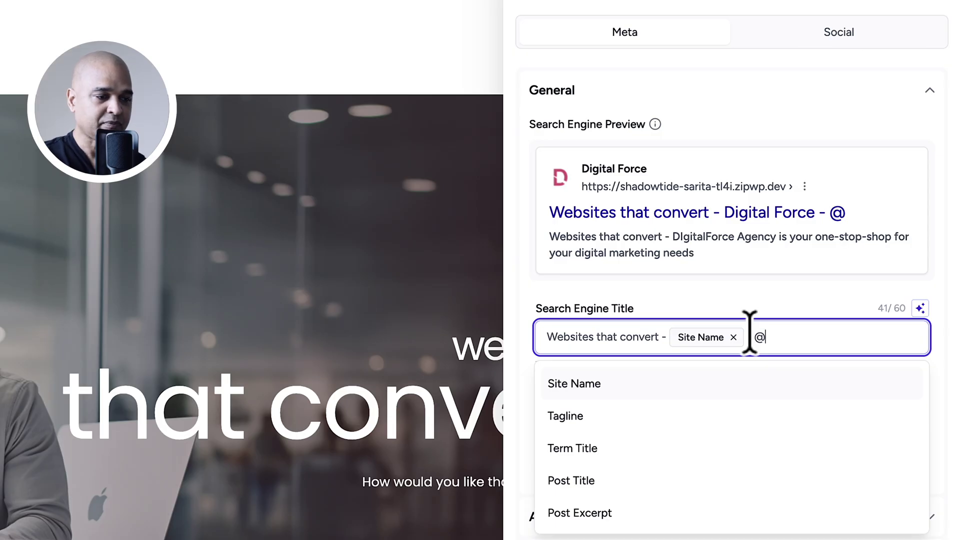
text(current)
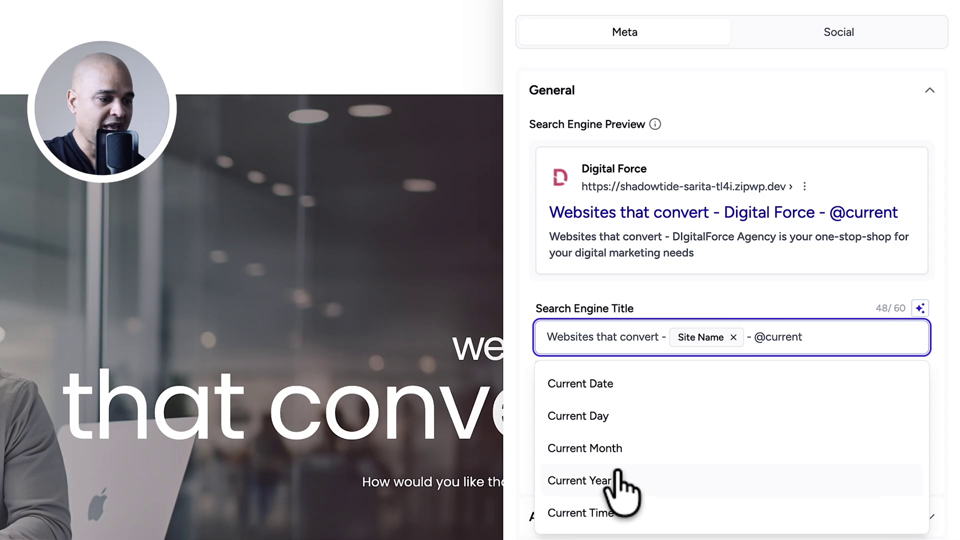
click(607, 480)
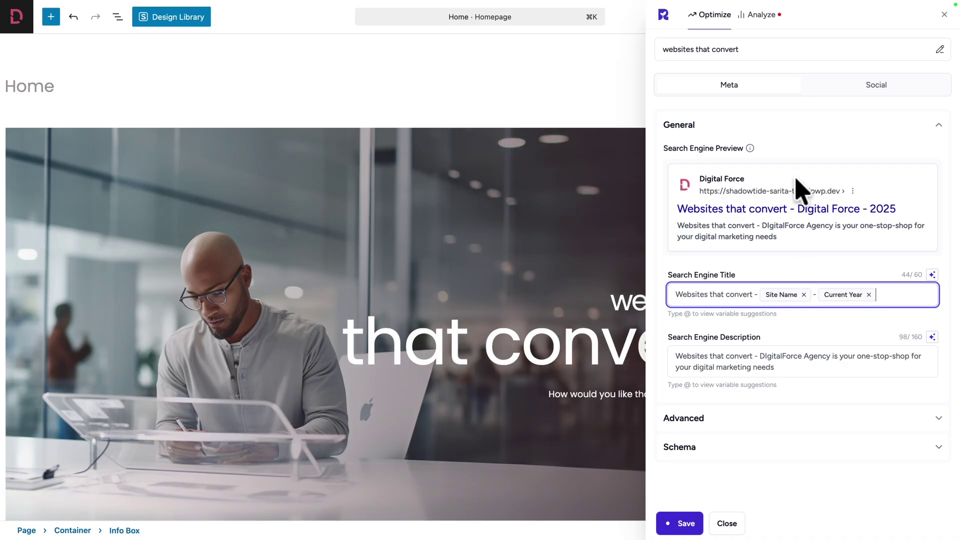
Look over the home page's page checks and keyword checks, then close the SureRank settings
click(759, 15)
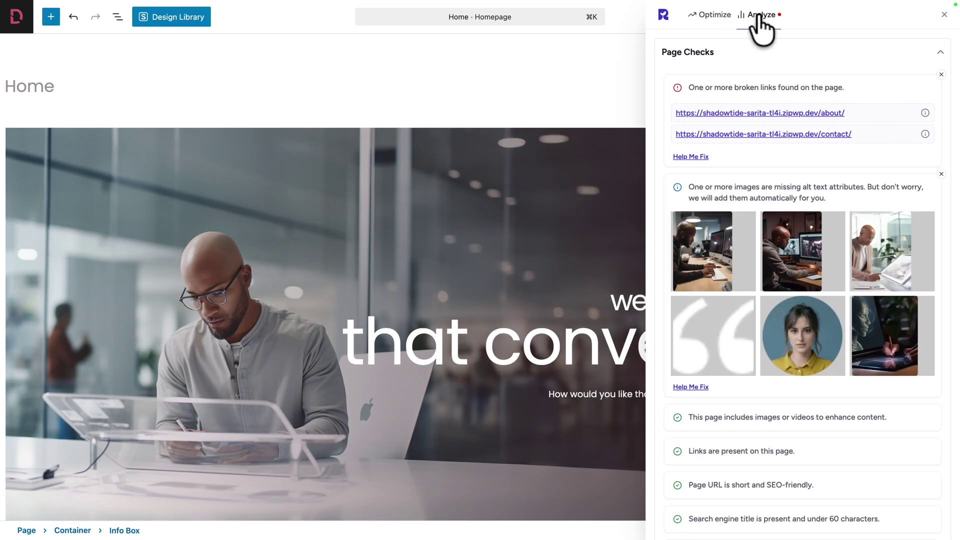
click(731, 52)
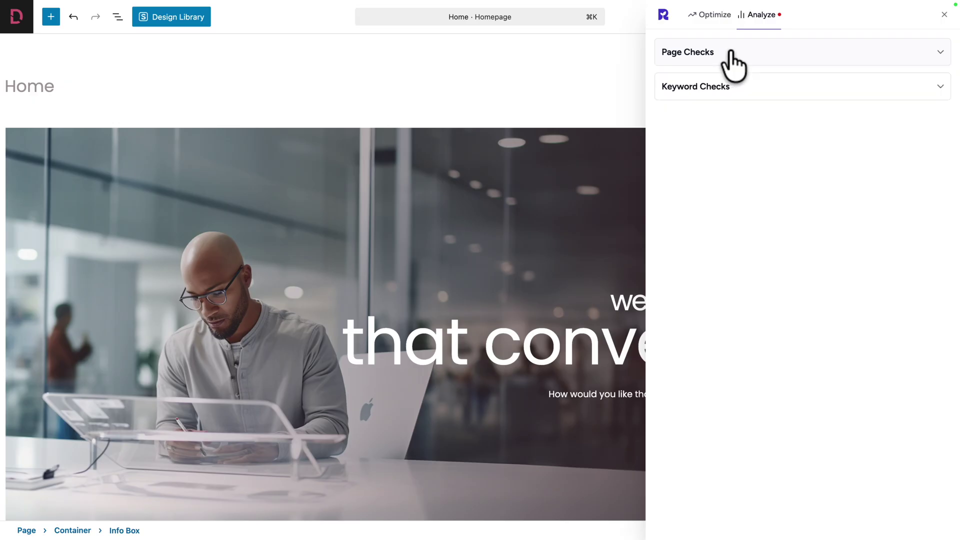
click(689, 89)
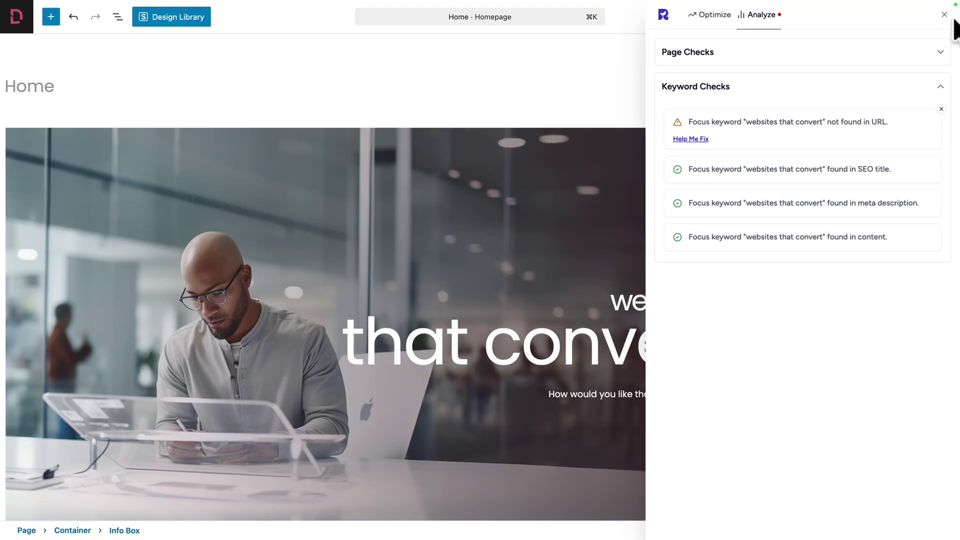
click(945, 14)
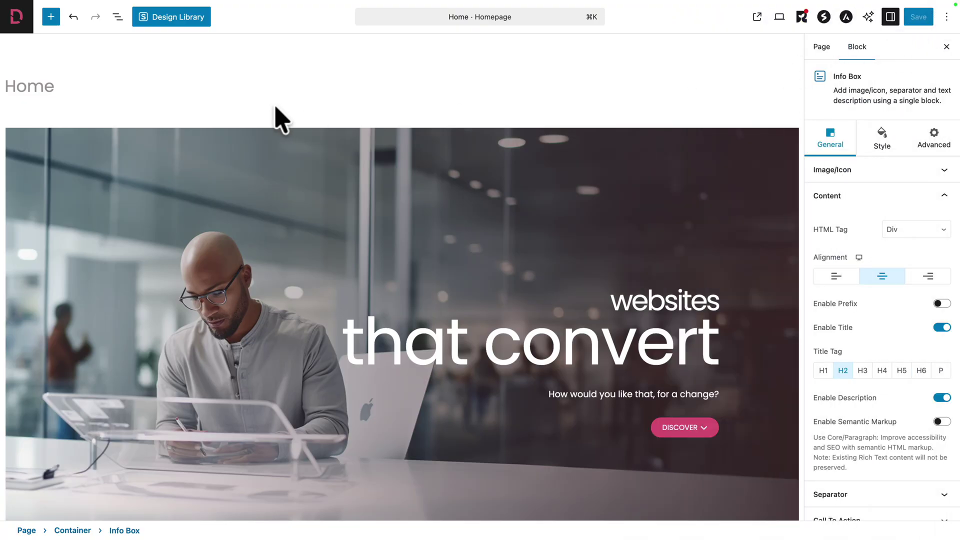
Change the Home page's slug to "websites that convert" through Quick Edit in the pages list, update it and check the saved slug
click(17, 17)
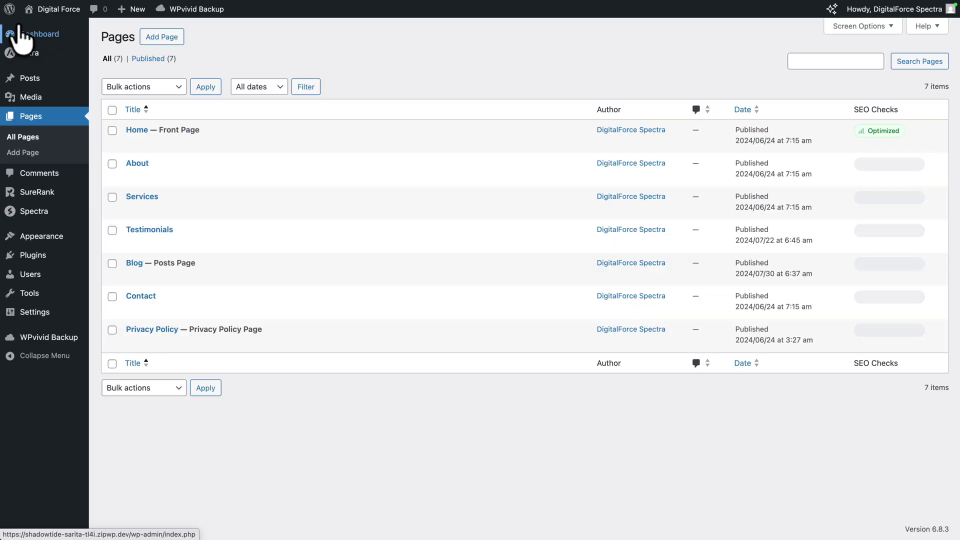
click(156, 142)
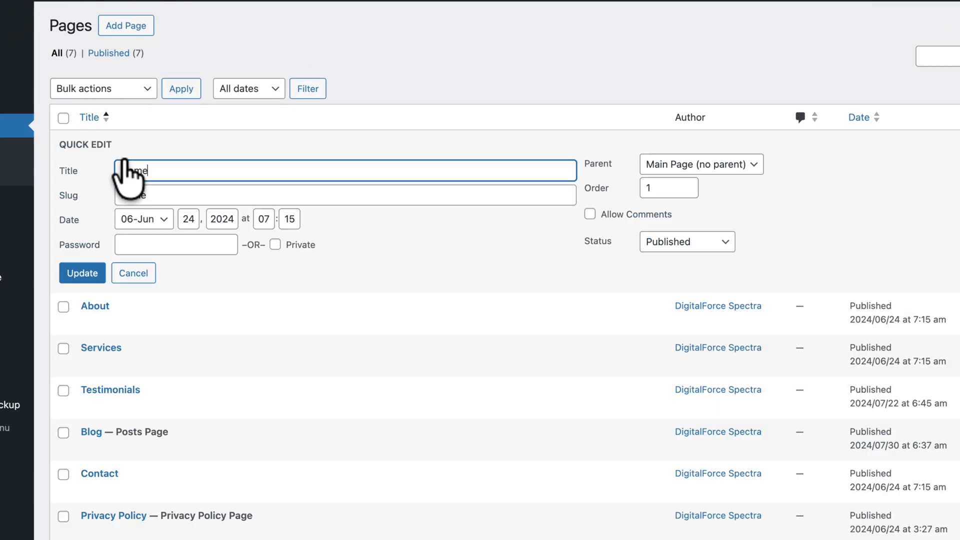
double_click(129, 191)
text(websites that convert)
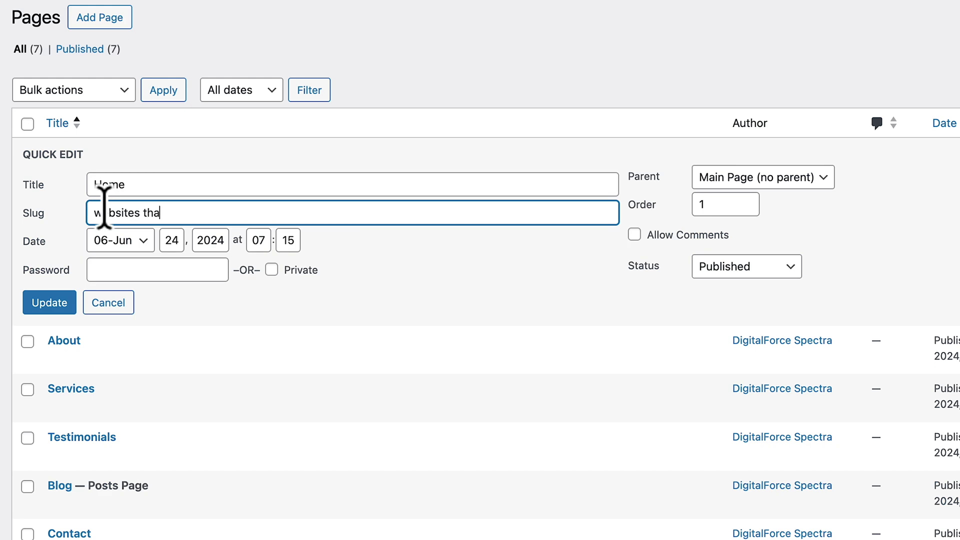
click(50, 304)
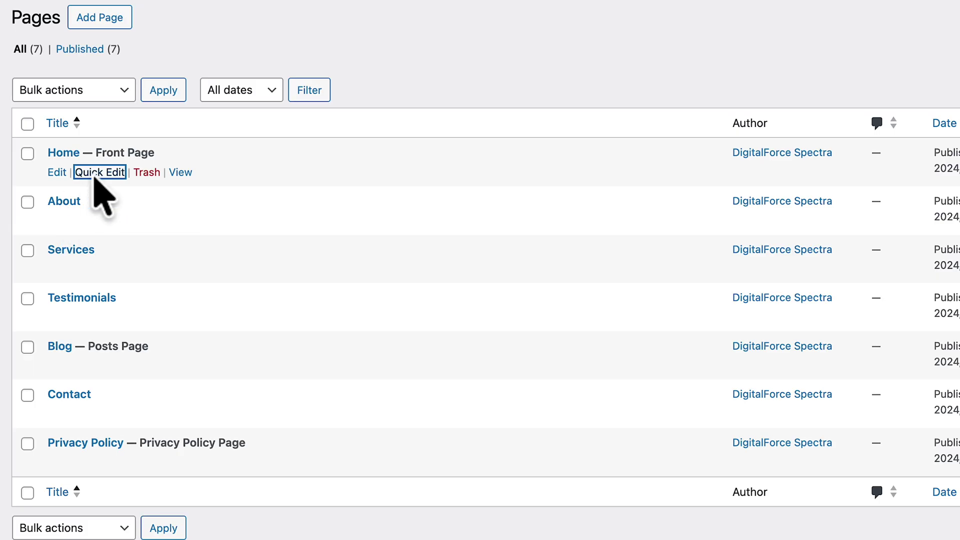
click(93, 175)
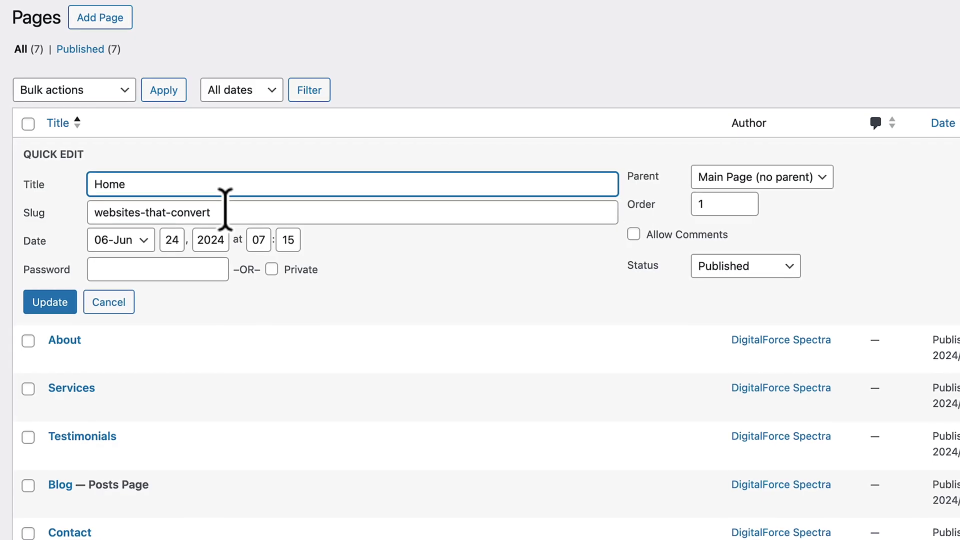
click(108, 303)
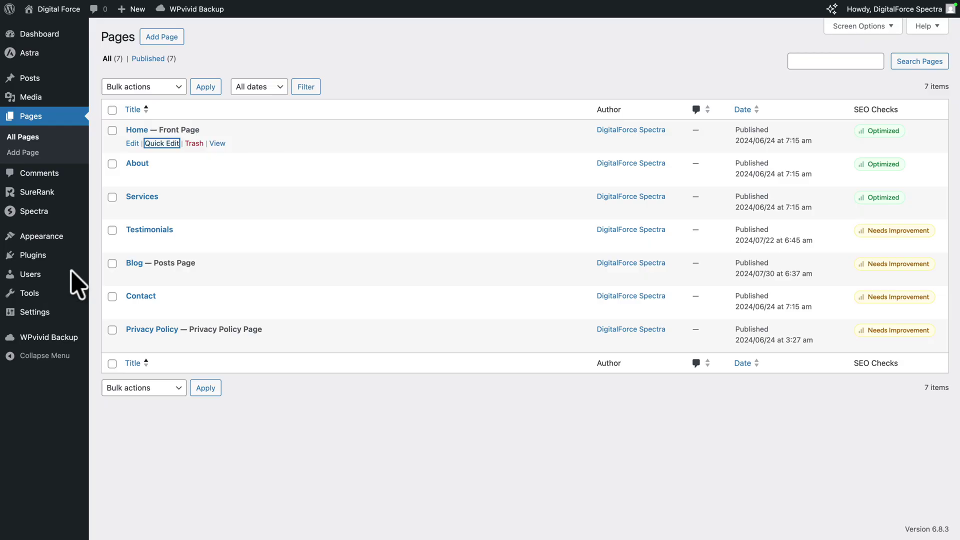
Clear the static homepage selection in the site's Reading Settings
mouse_move(76, 311)
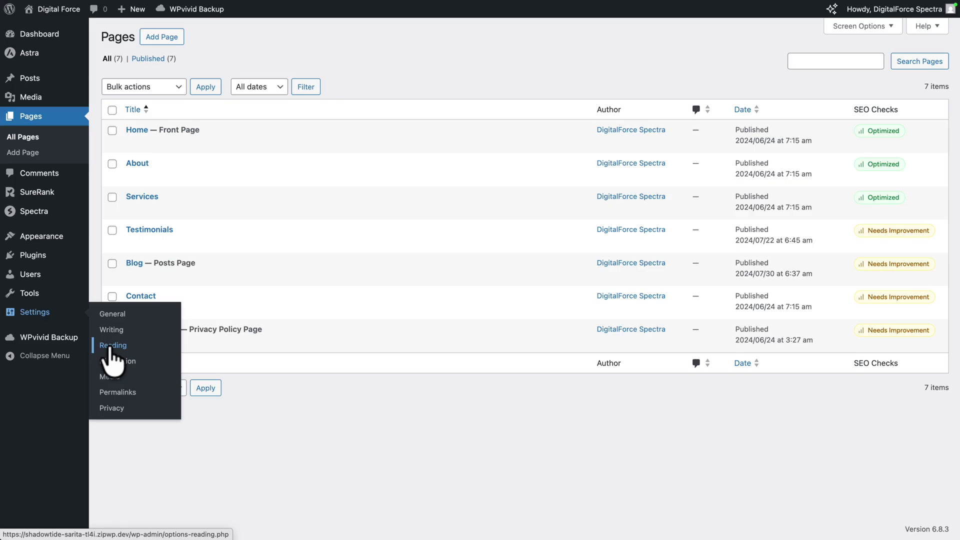
click(110, 346)
click(297, 111)
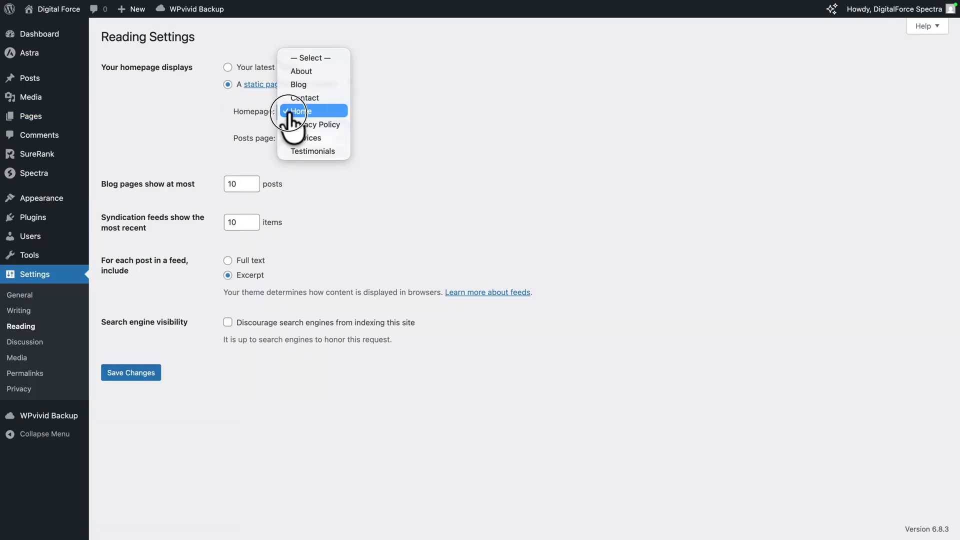
click(302, 62)
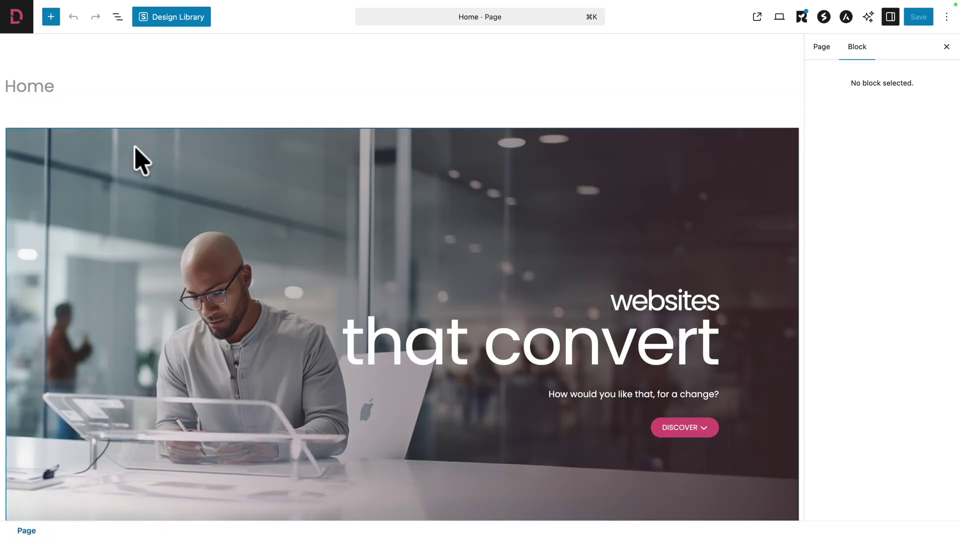
Open the SureRank analysis of the home page and examine its keyword checks
click(804, 18)
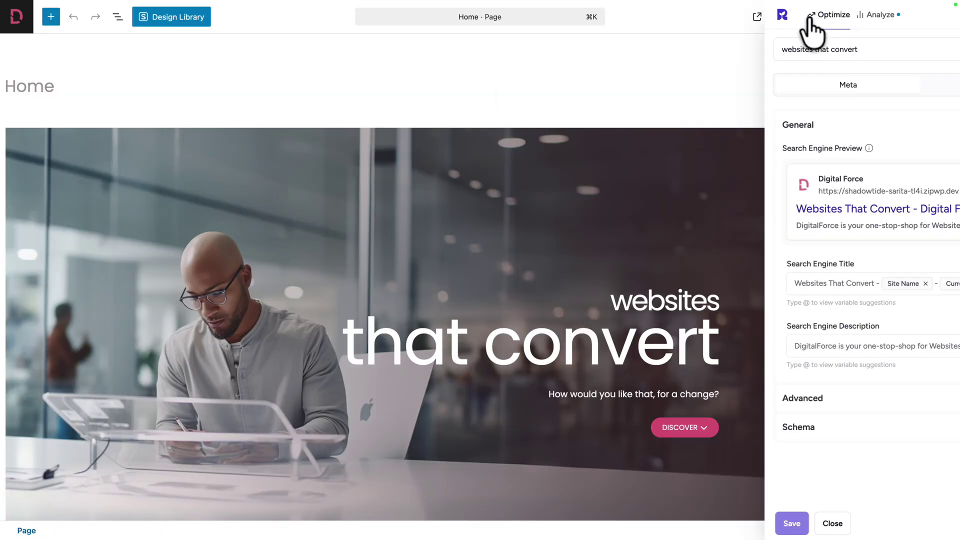
click(762, 15)
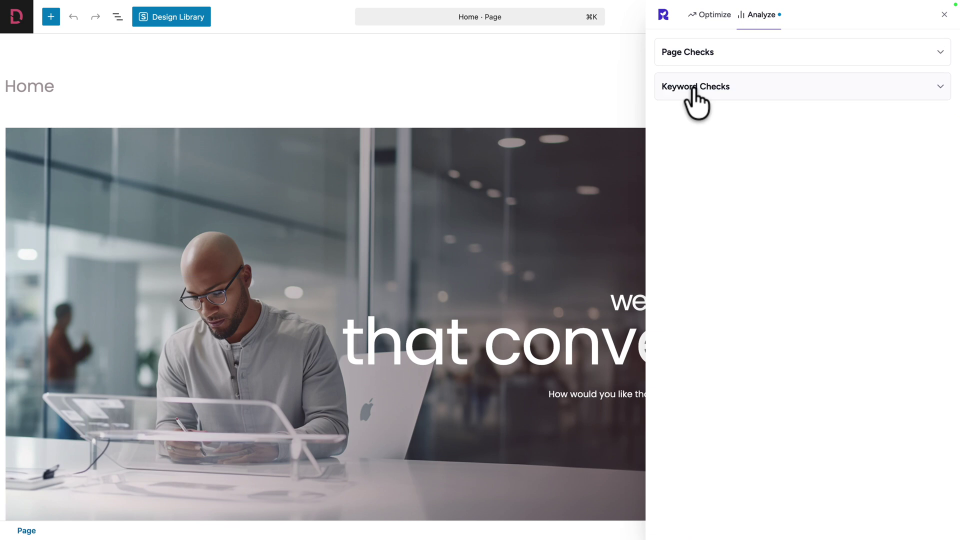
click(693, 89)
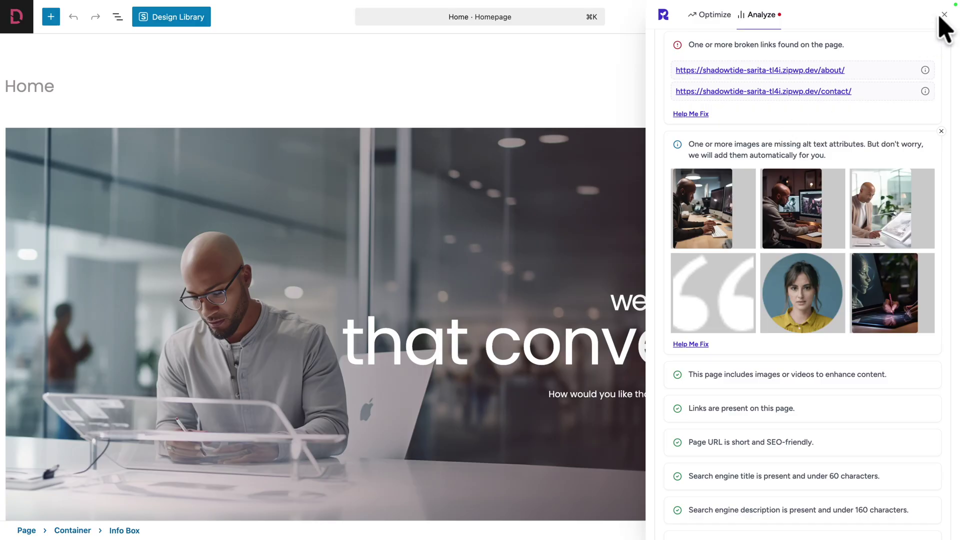
Close SureRank and inspect the heading tags of the hero title, the "Our... My Services" heading and the Graphic Design heading
click(944, 15)
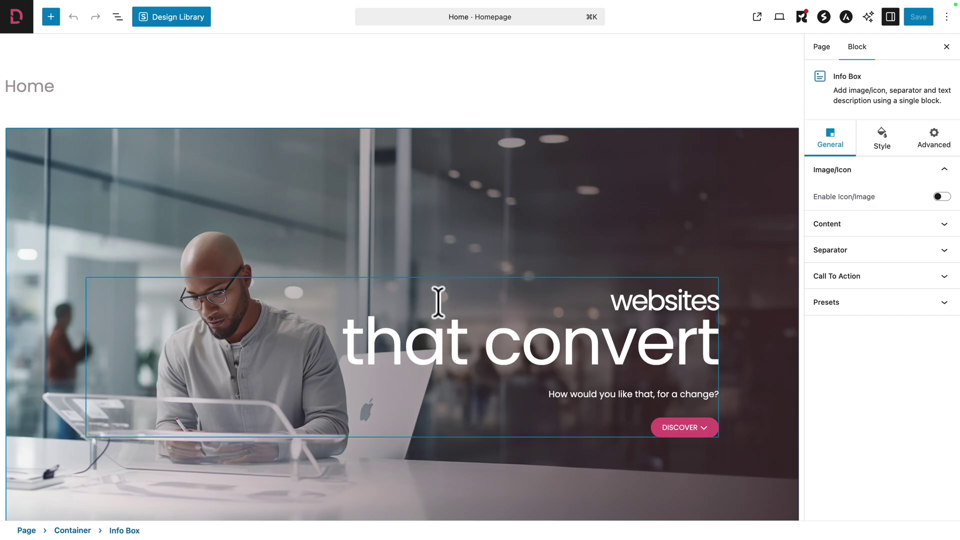
click(633, 308)
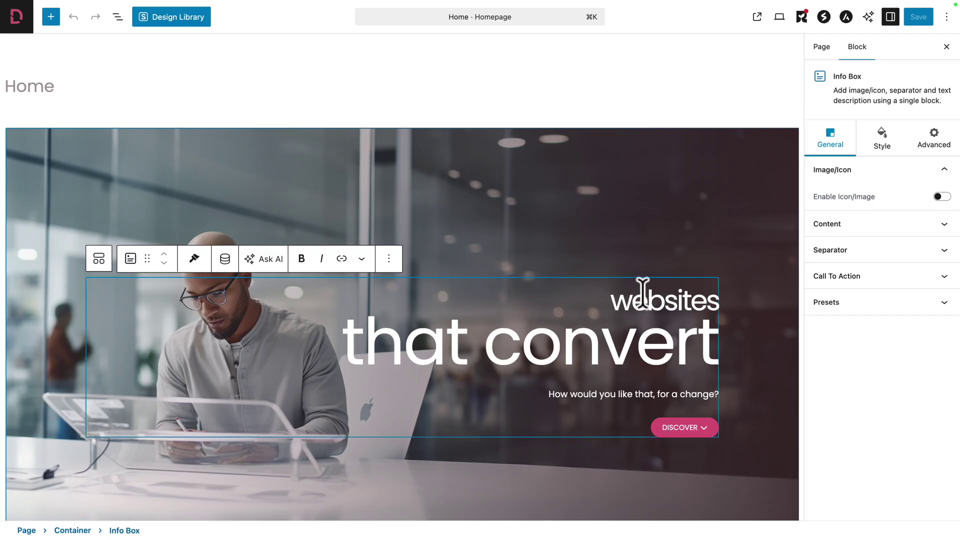
click(826, 224)
scroll(865, 335, down, 3)
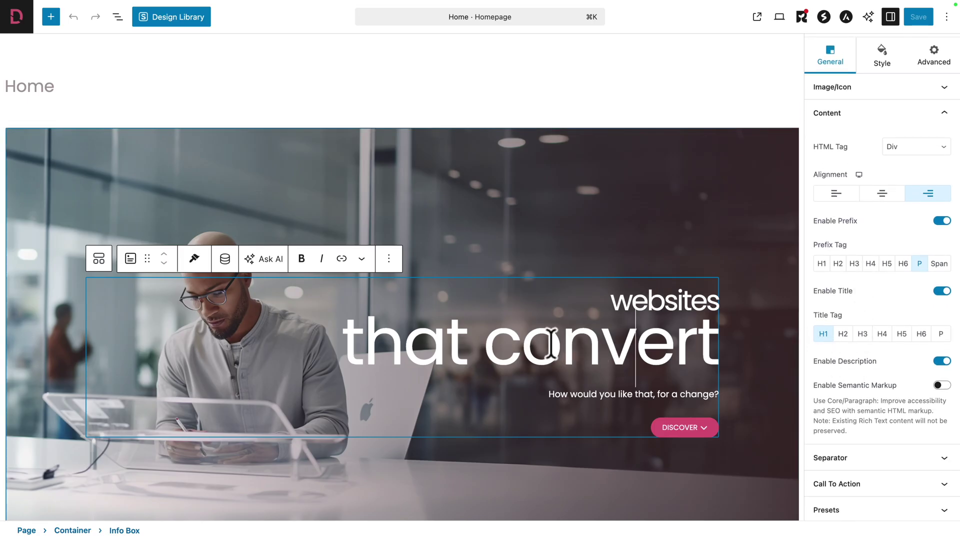
scroll(609, 392, down, 10)
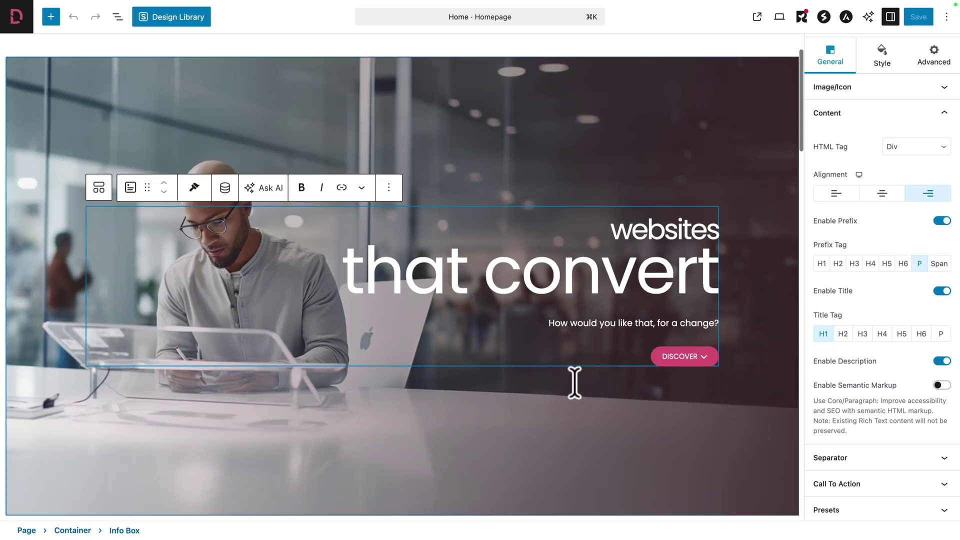
click(404, 186)
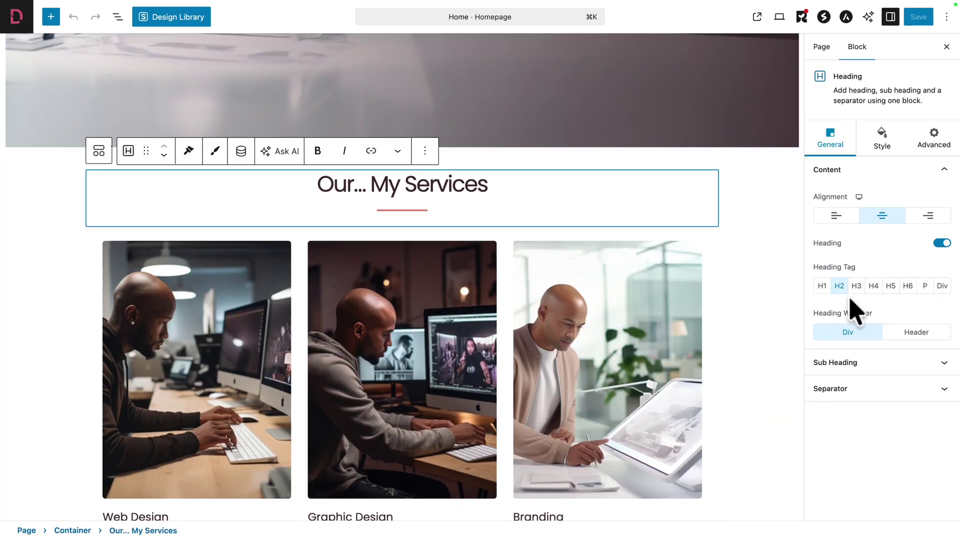
scroll(407, 285, down, 6)
click(317, 204)
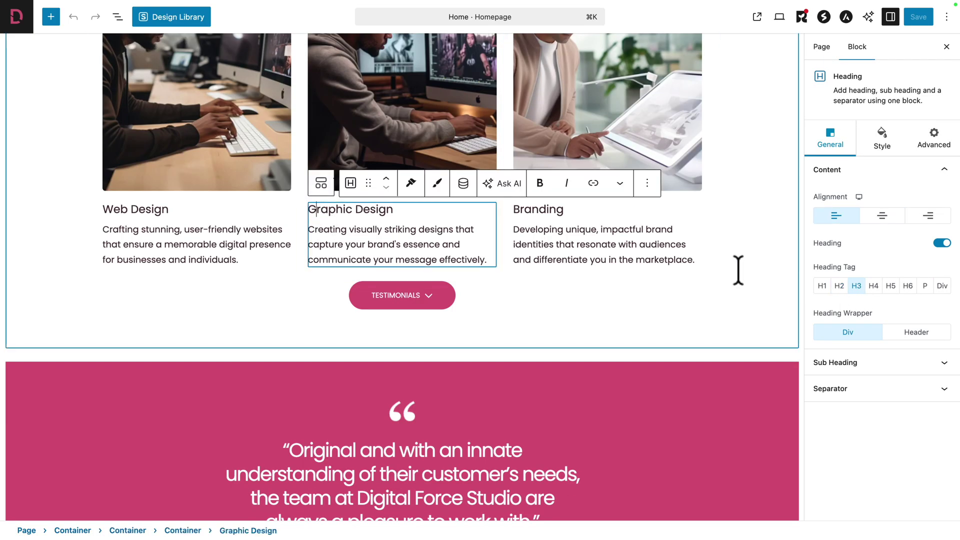
scroll(583, 347, down, 15)
scroll(530, 364, down, 5)
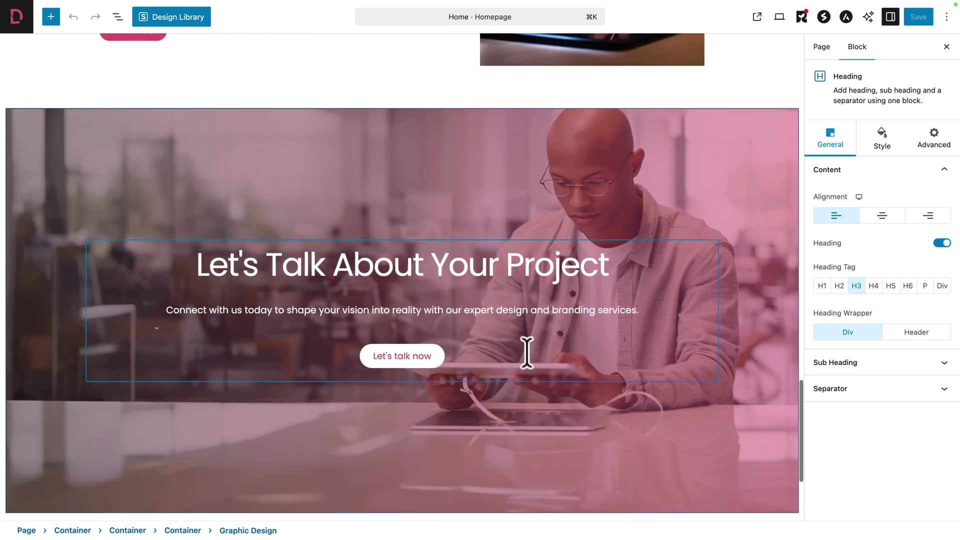
Set the title tag of the "Let's Talk About Your Project" info box to H2 and save the page
click(354, 215)
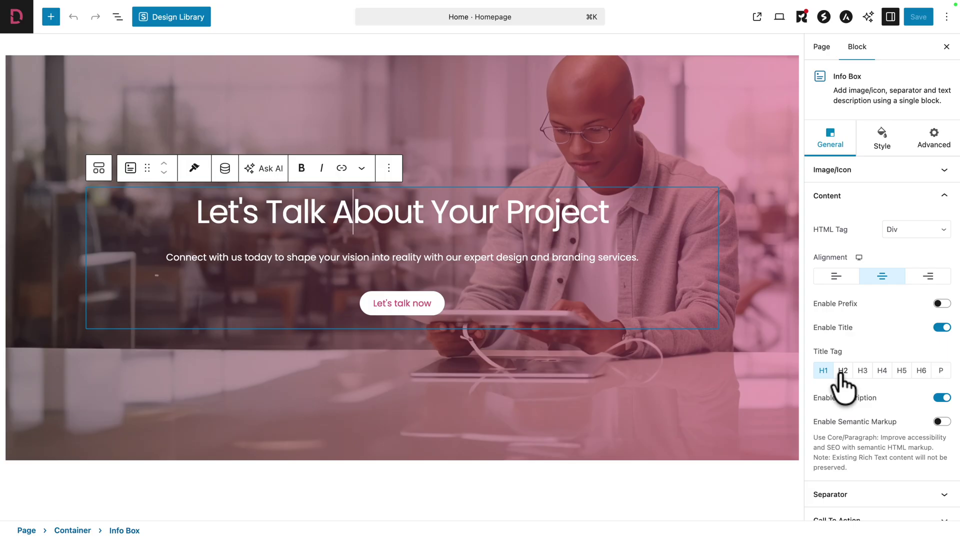
click(844, 371)
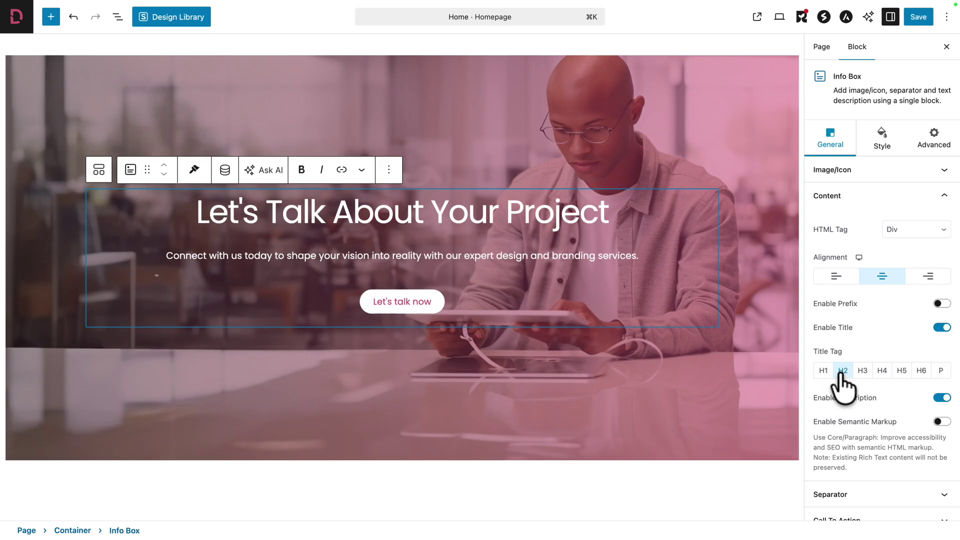
click(917, 18)
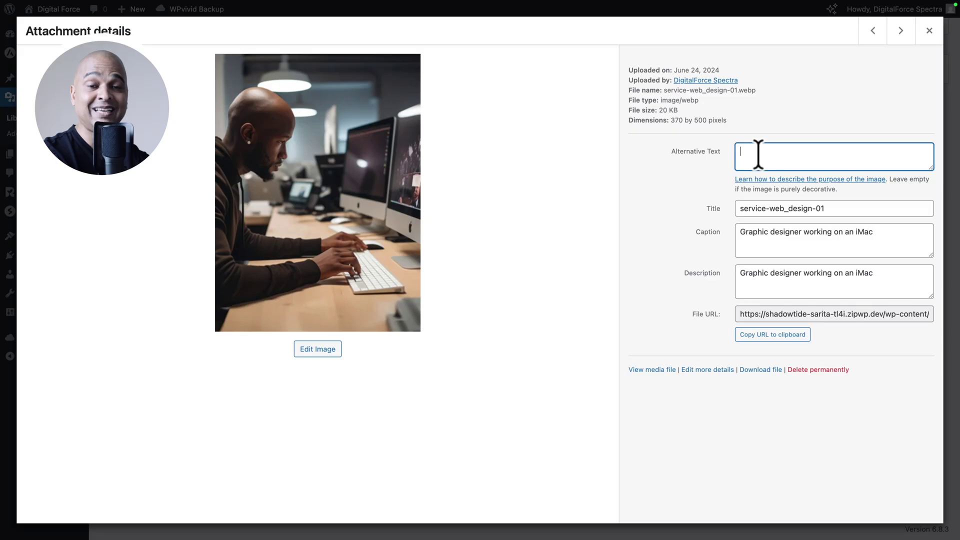
Enter "Graphic designer working on an iMac" as the service-web_design-01 image's alternative text and re-run the site SEO checks
text(Graphic designer working on an iMac)
click(763, 208)
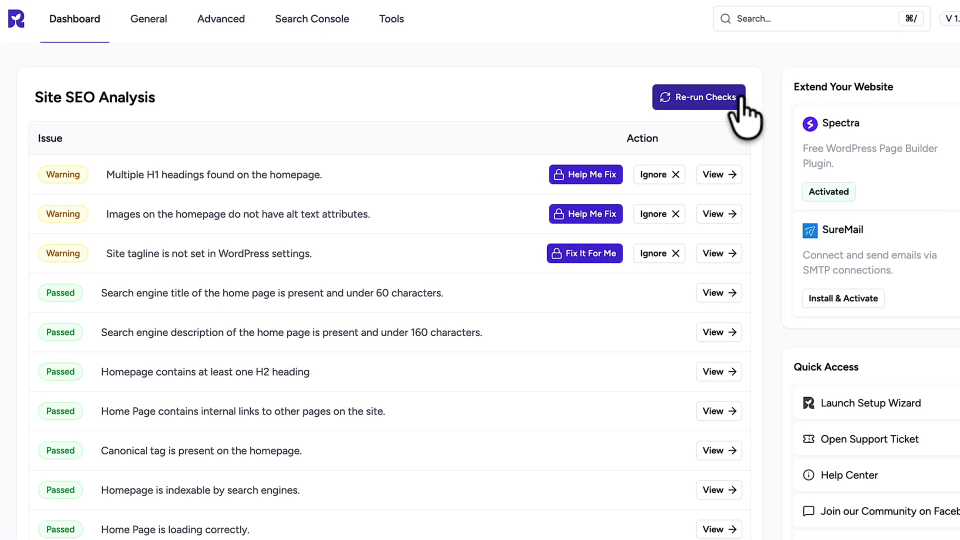
click(741, 98)
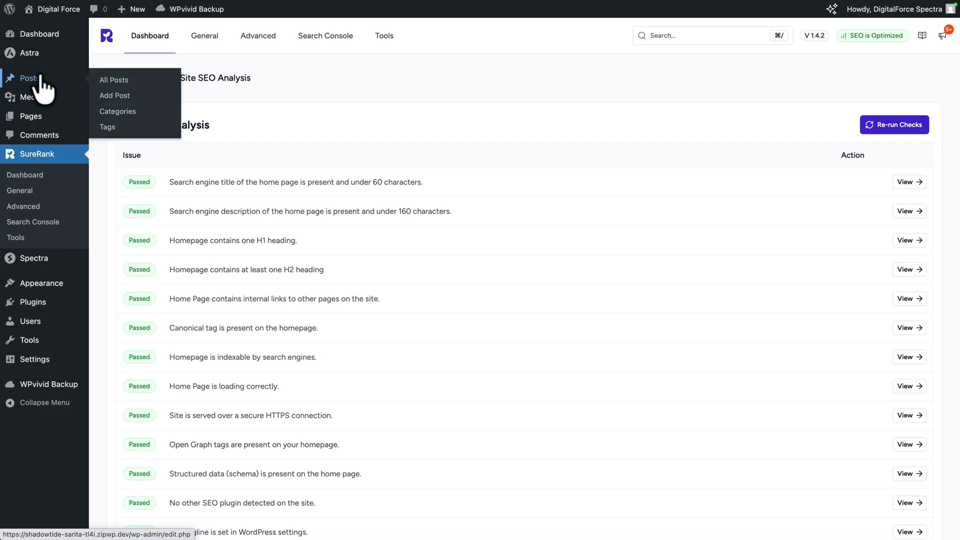
Open the Vivamus Est Felis post from the posts list and bring up its SureRank settings
click(36, 80)
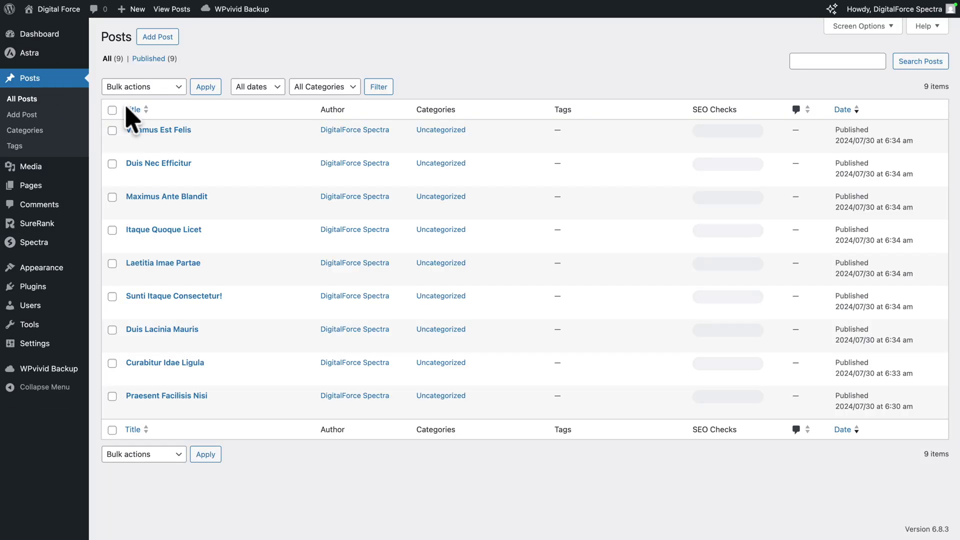
click(140, 130)
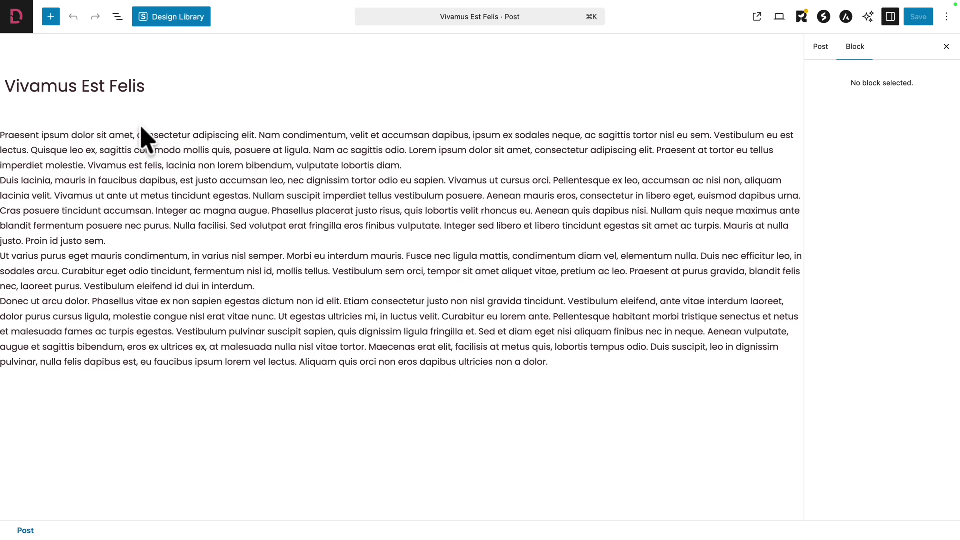
click(801, 18)
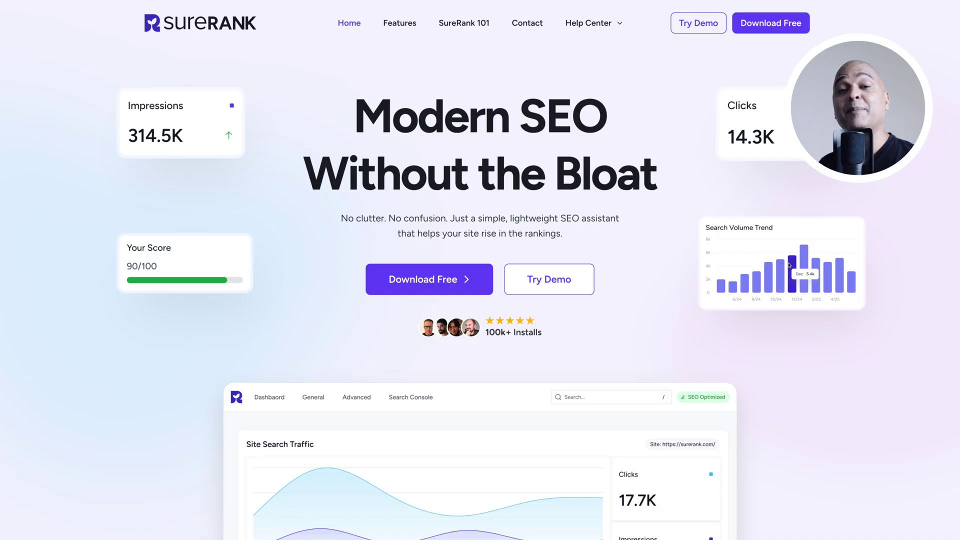
scroll(481, 270, down, 2)
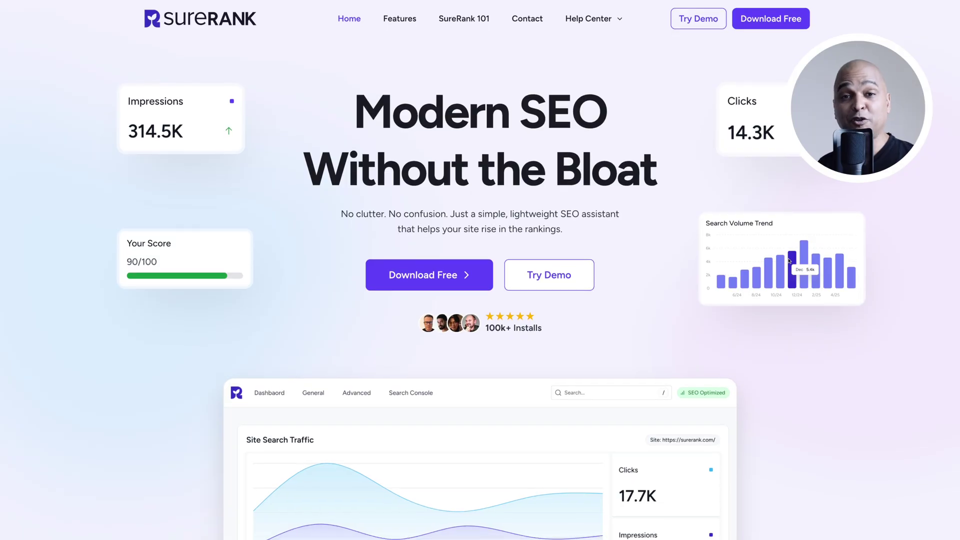
scroll(481, 271, down, 2)
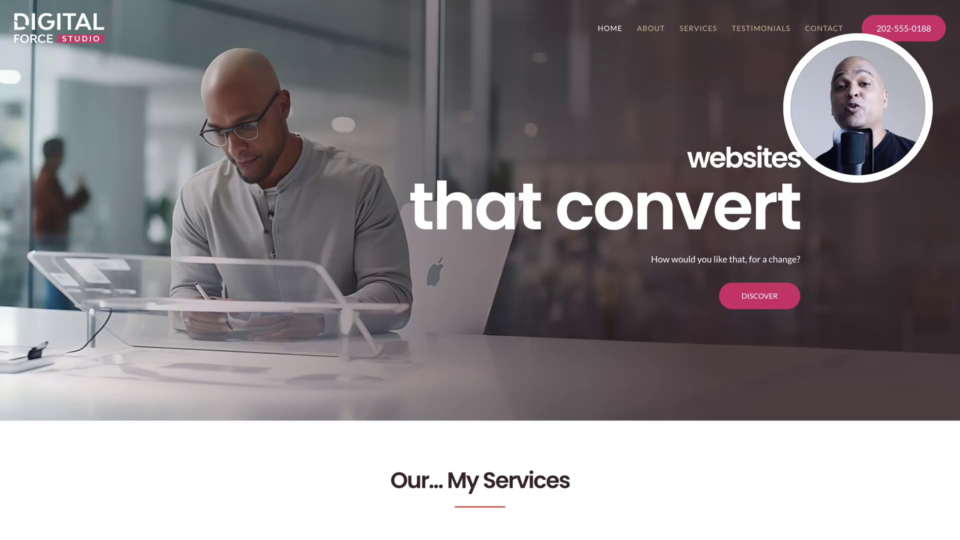
scroll(481, 270, down, 2)
scroll(480, 270, down, 4)
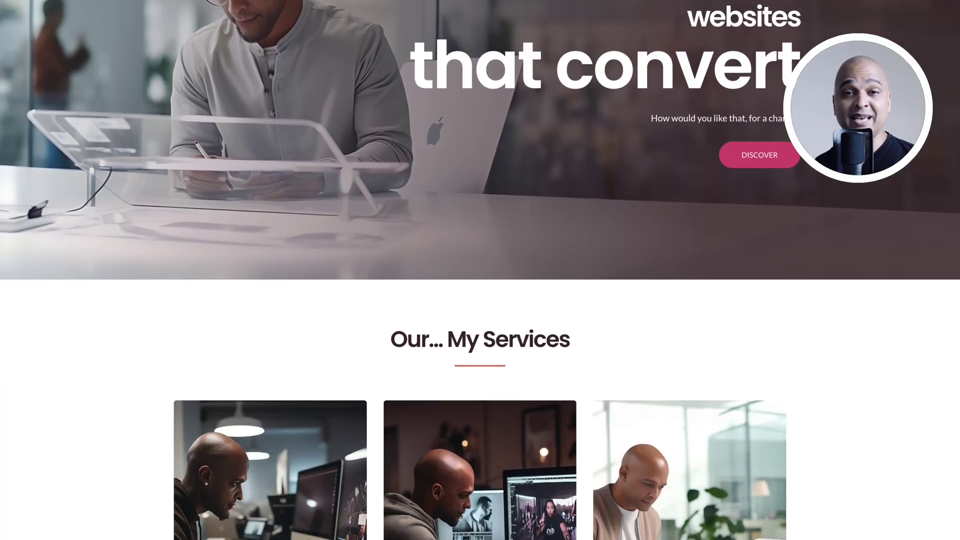